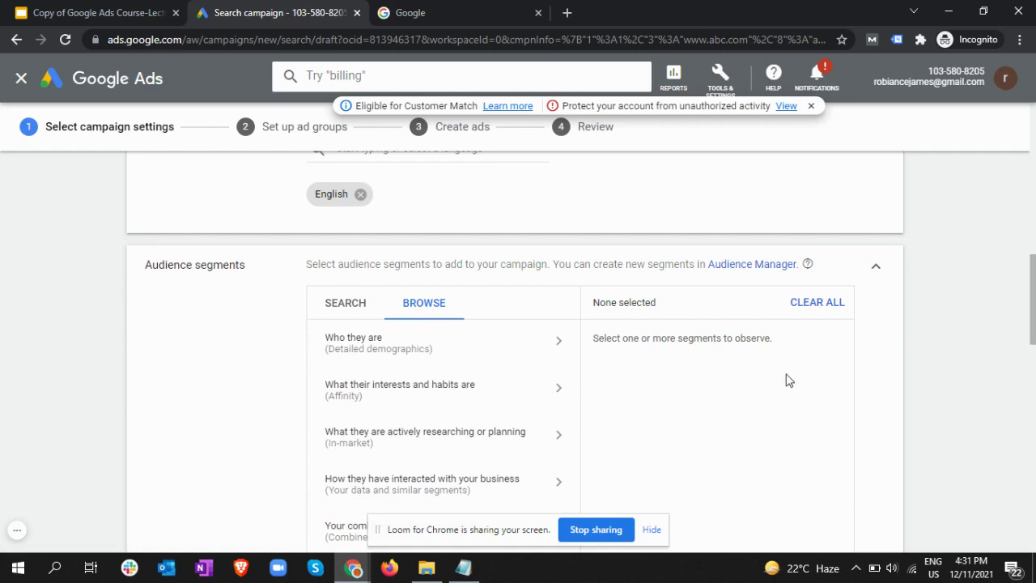
# Check the search and browse views for the campaign's audience segments, ending on the browse categories
pyautogui.scroll(-2, 963, 337)
pyautogui.scroll(2, 386, 250)
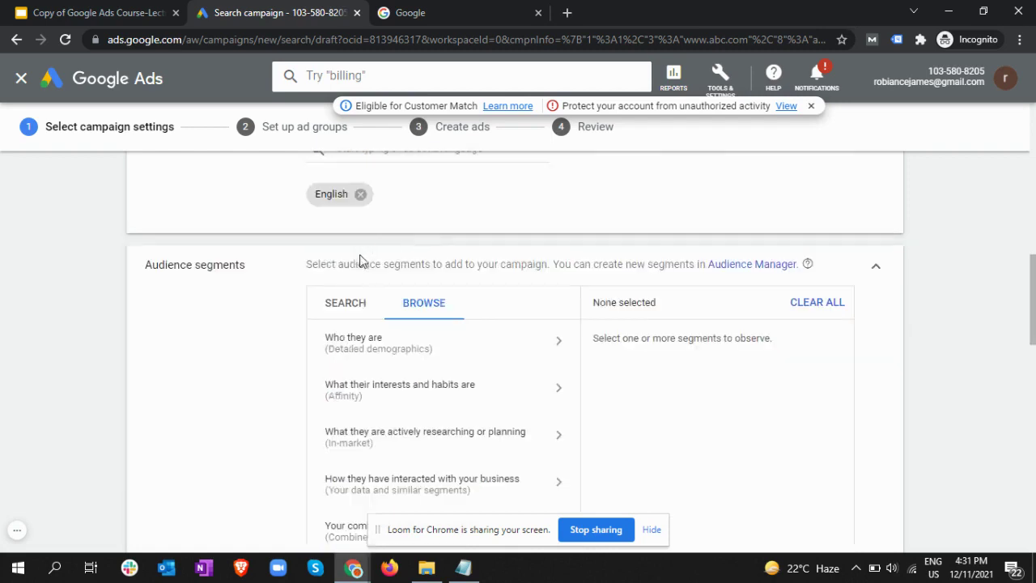
pyautogui.click(346, 302)
pyautogui.click(456, 312)
pyautogui.scroll(-2, 486, 328)
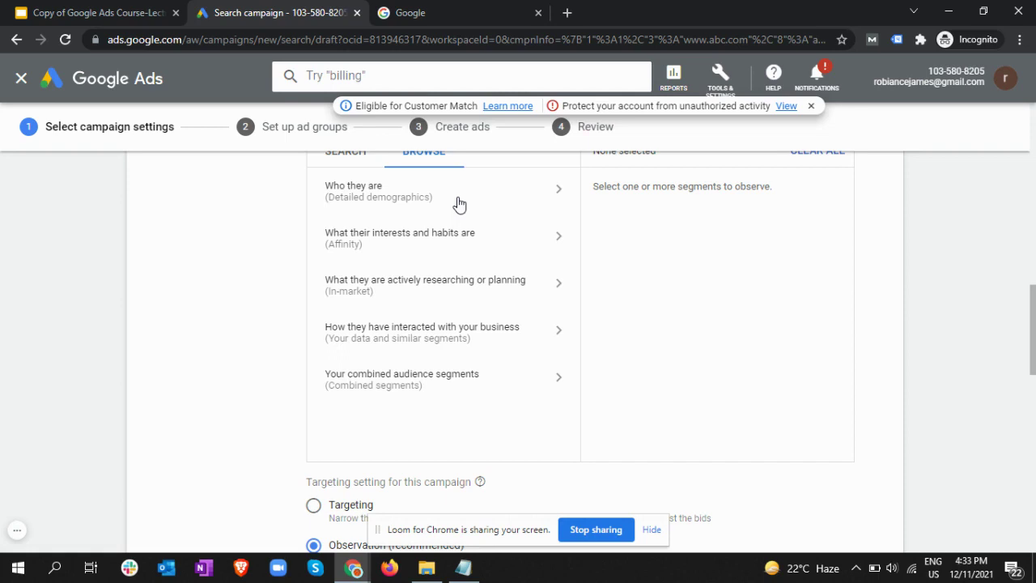
# Examine the age-group options for parents under Parental Status in the Who they are (Detailed demographics) category
pyautogui.click(458, 203)
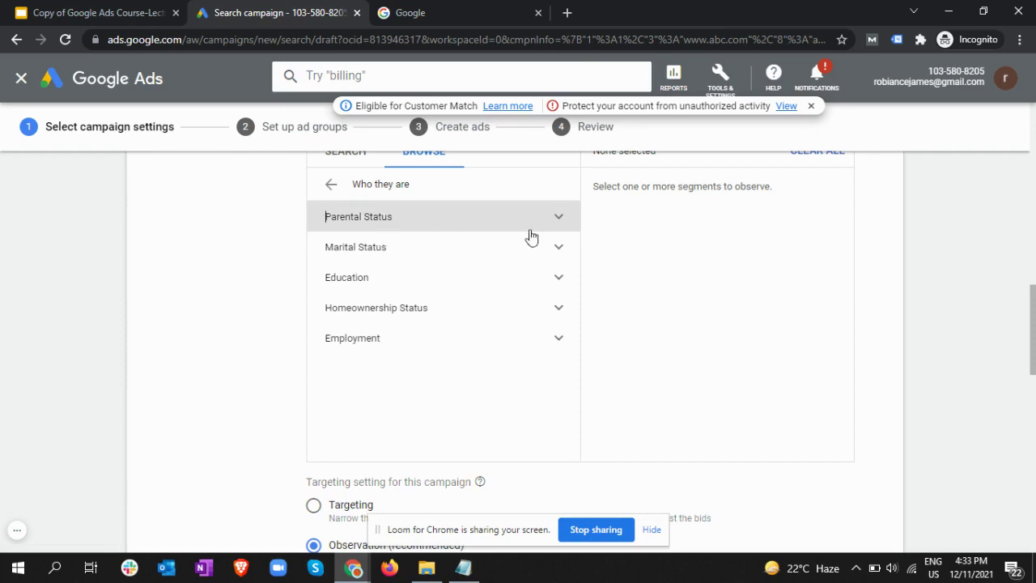
pyautogui.click(555, 219)
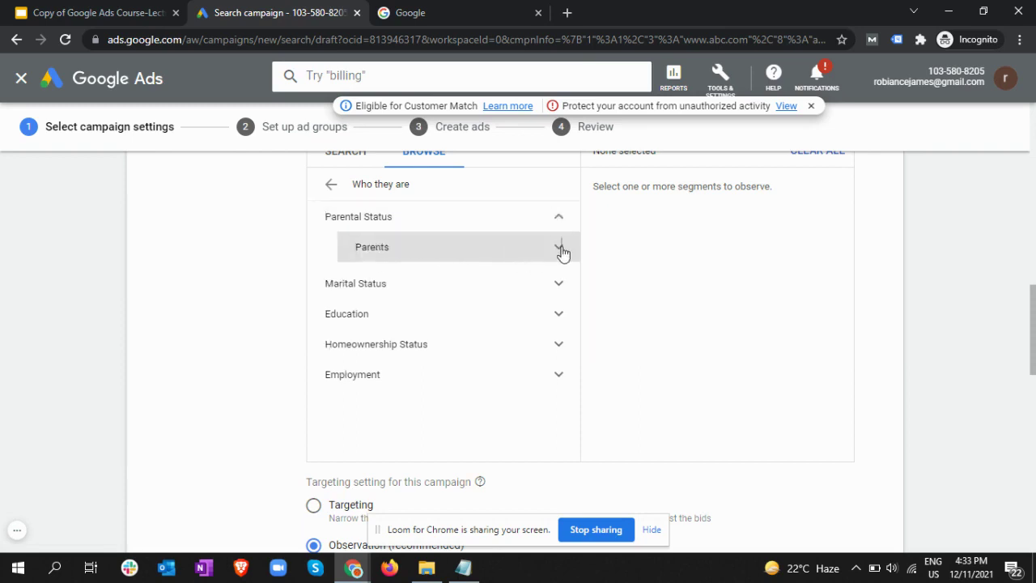
pyautogui.click(560, 249)
pyautogui.scroll(-3, 488, 328)
pyautogui.scroll(3, 482, 333)
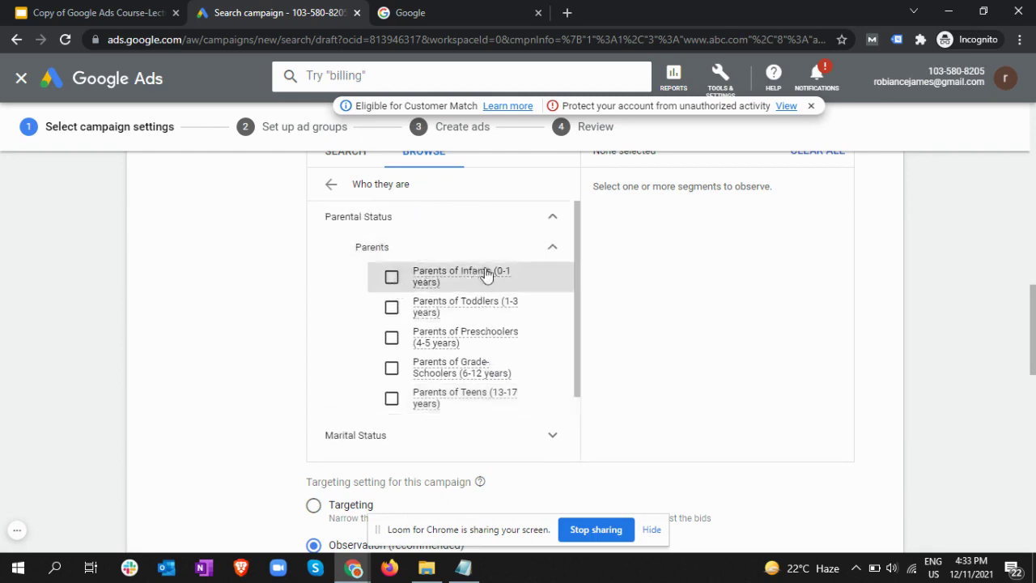
pyautogui.moveTo(482, 279)
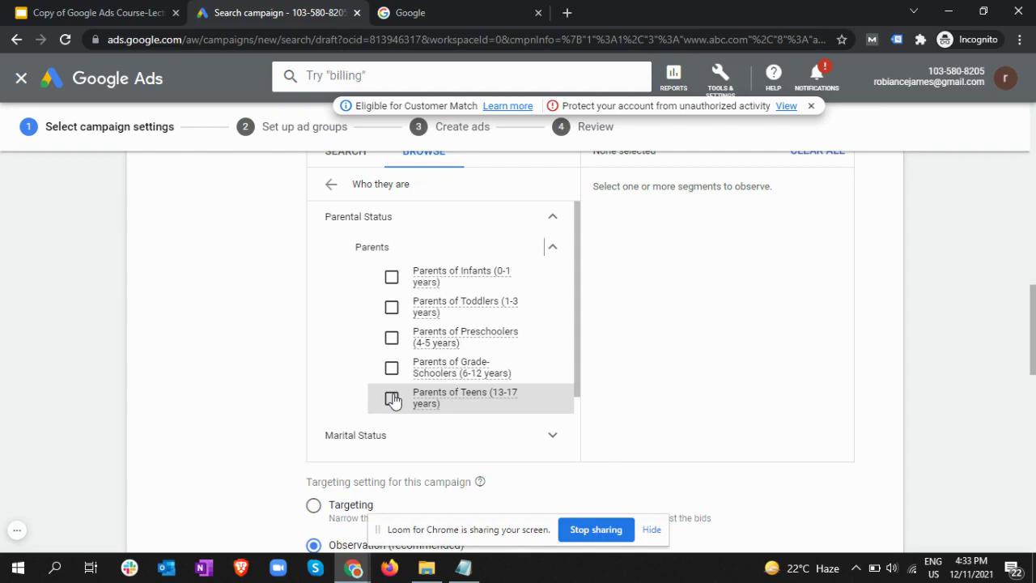
pyautogui.moveTo(426, 373)
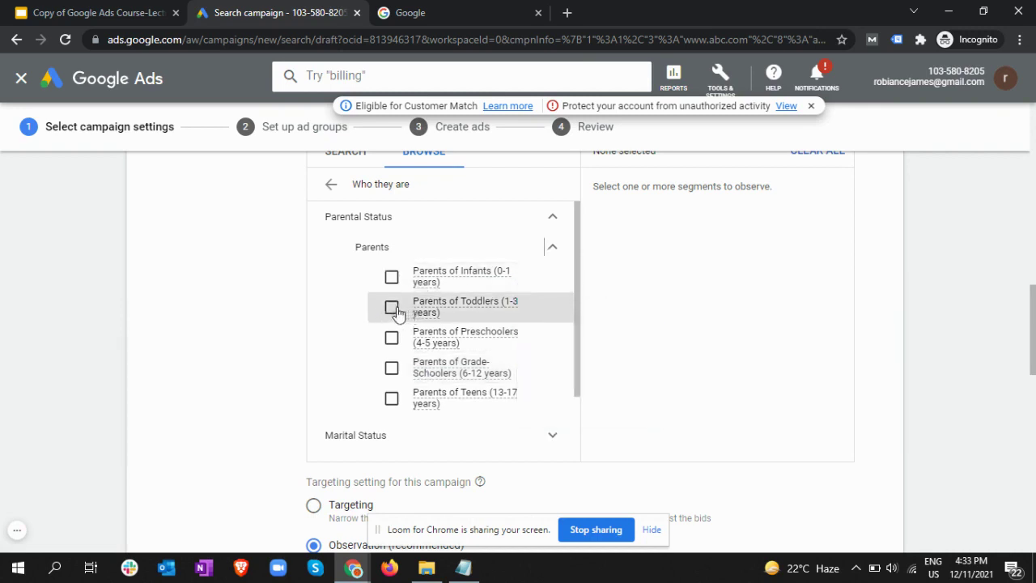
pyautogui.moveTo(504, 306)
pyautogui.moveTo(465, 382)
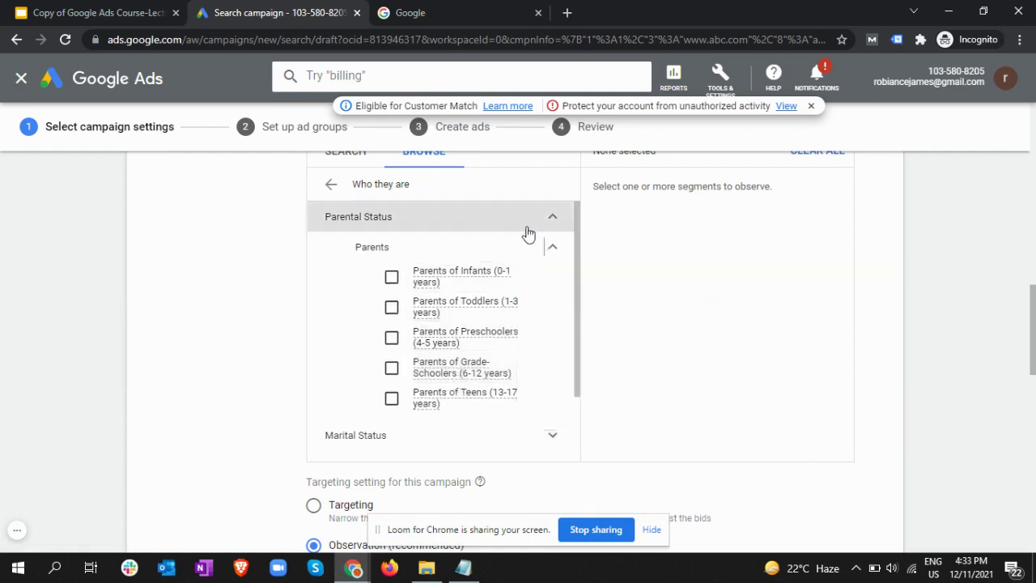
pyautogui.click(554, 247)
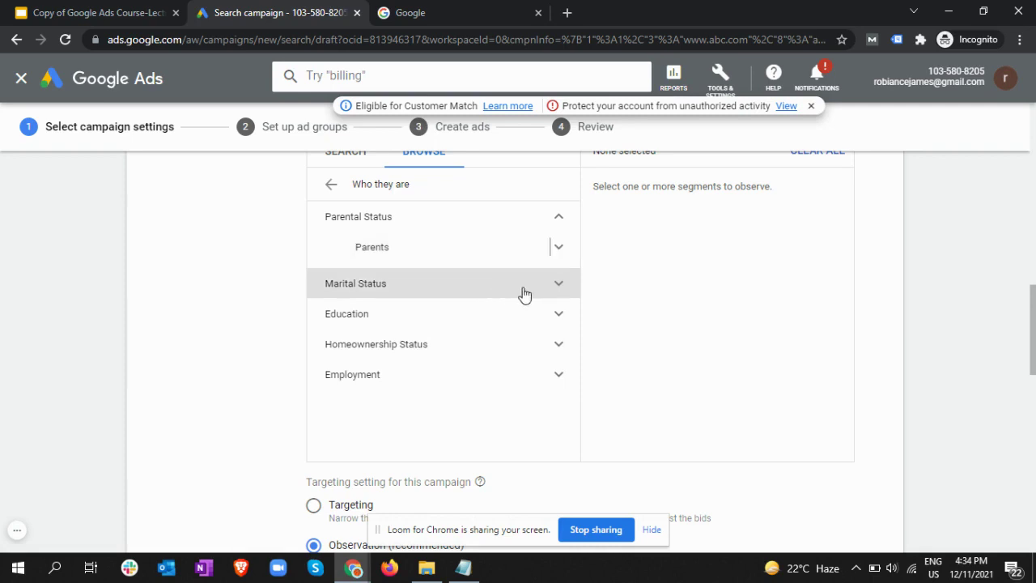
# Examine the Marital Status options and the Company Size options under Employment
pyautogui.click(557, 290)
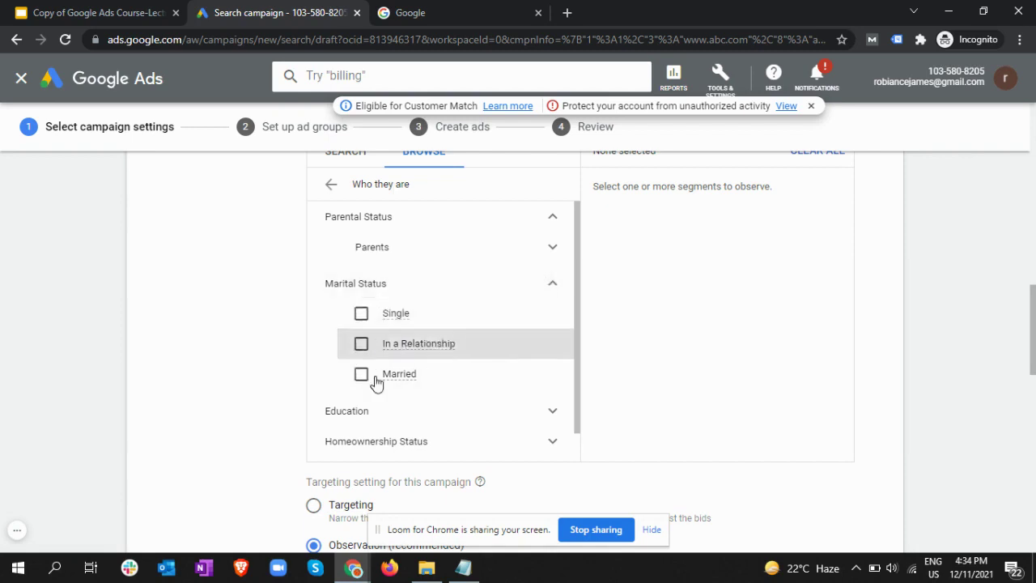
pyautogui.click(551, 285)
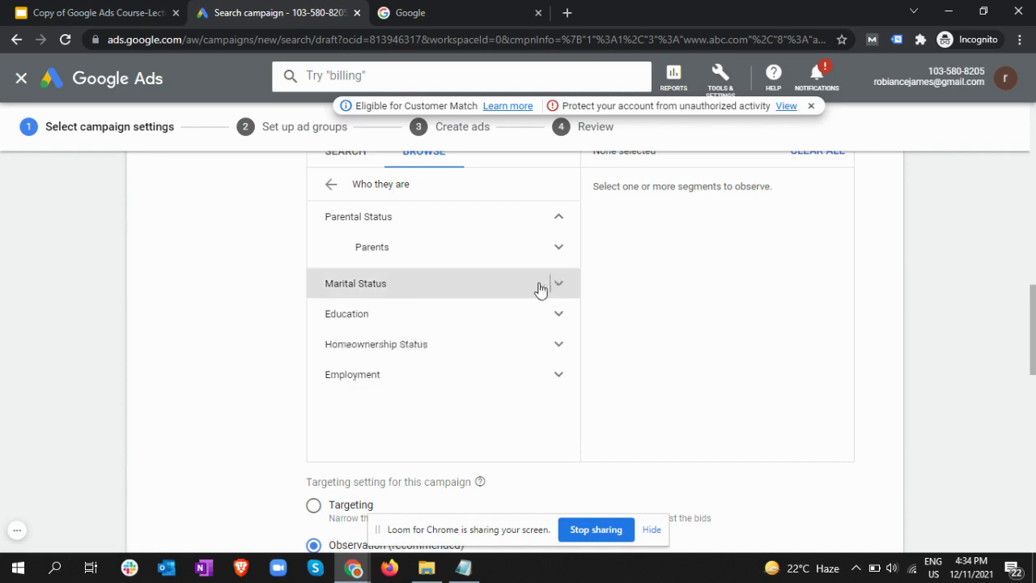
pyautogui.click(559, 375)
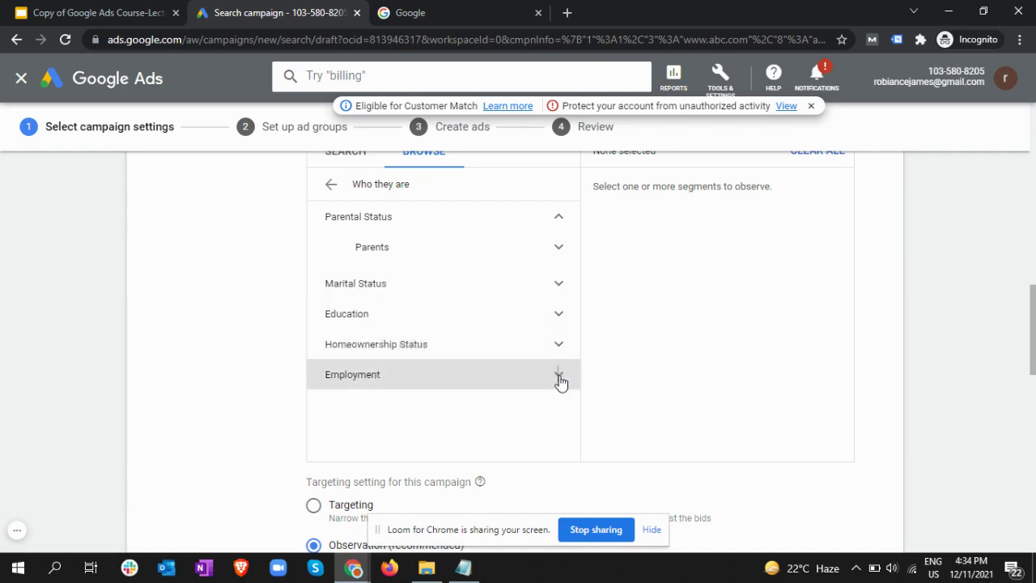
pyautogui.scroll(-2, 472, 376)
pyautogui.scroll(2, 458, 370)
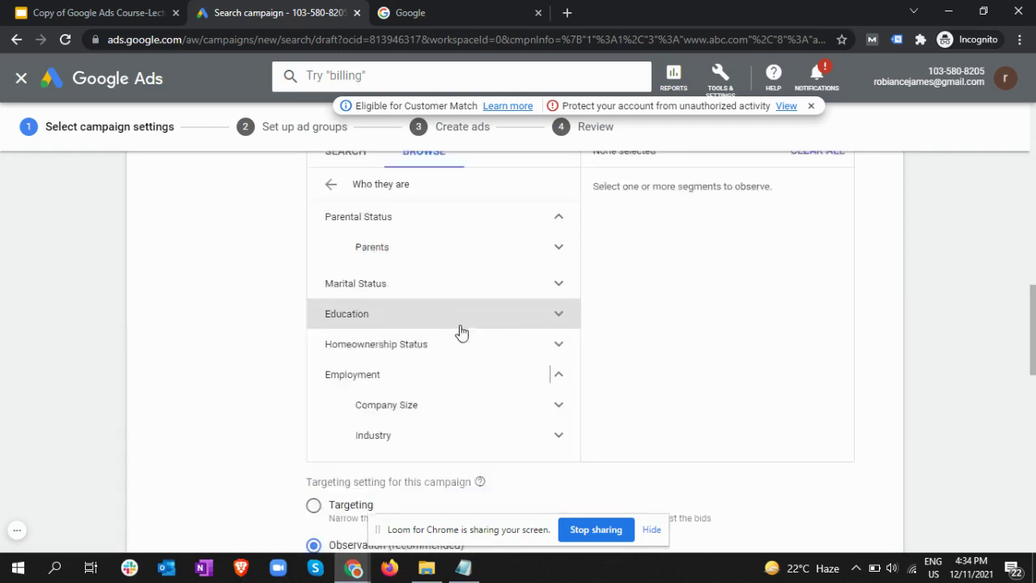
pyautogui.click(558, 406)
pyautogui.scroll(-2, 497, 356)
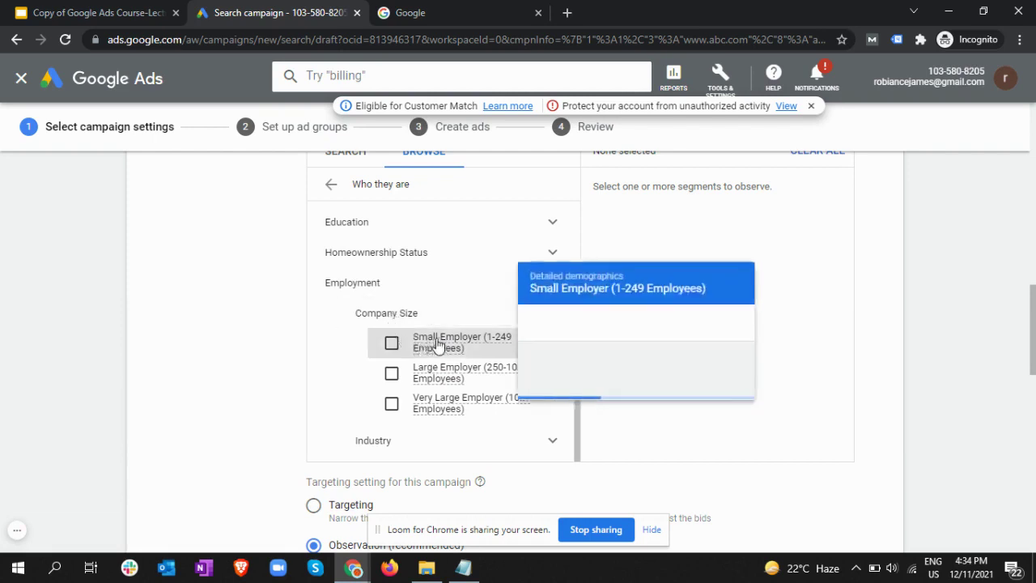
pyautogui.scroll(1, 425, 344)
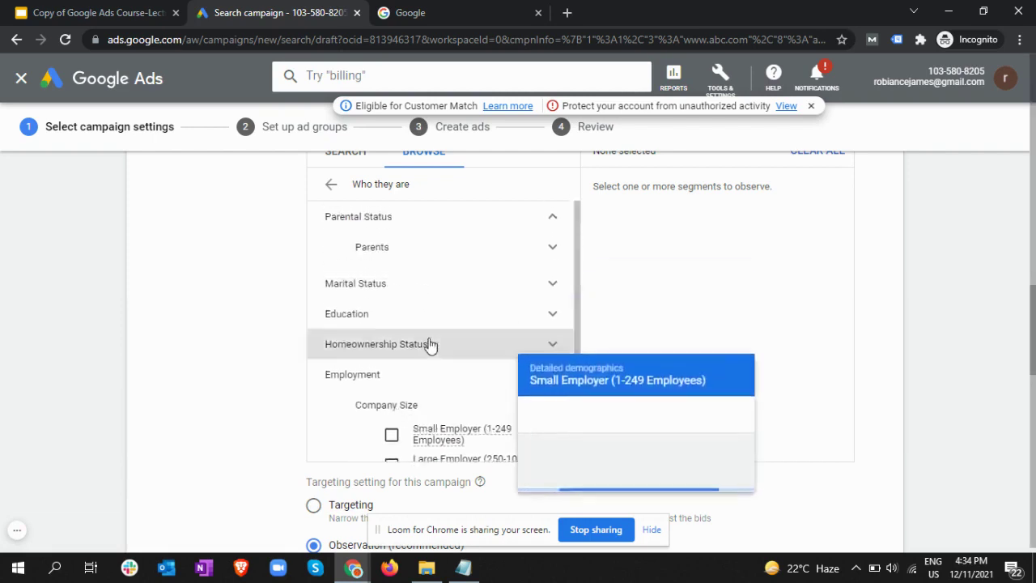
# Examine the Education options, including Highest Level of Educational Attainment, and return to the audience segment categories
pyautogui.click(546, 321)
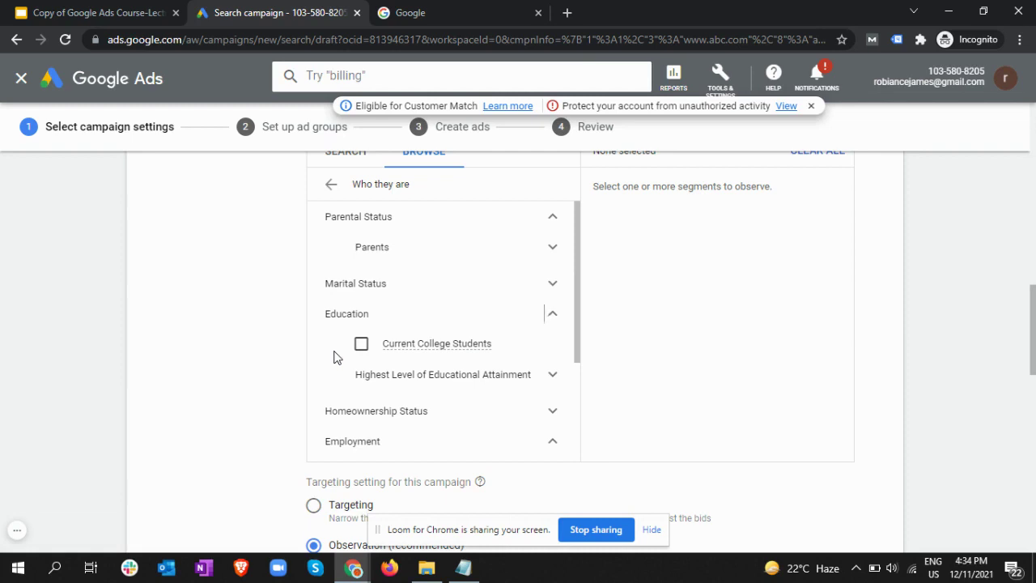
pyautogui.click(549, 376)
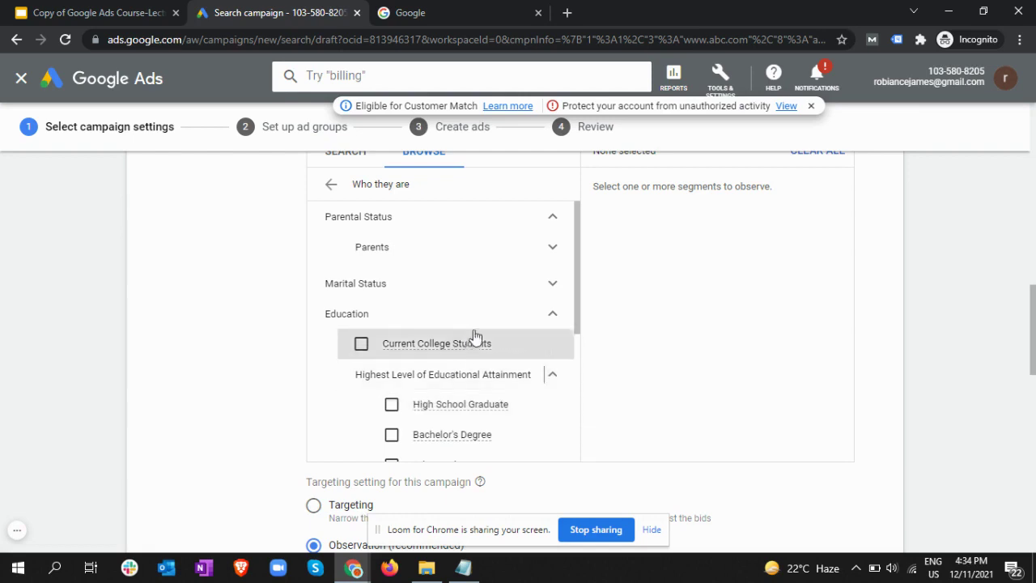
pyautogui.scroll(-1, 473, 346)
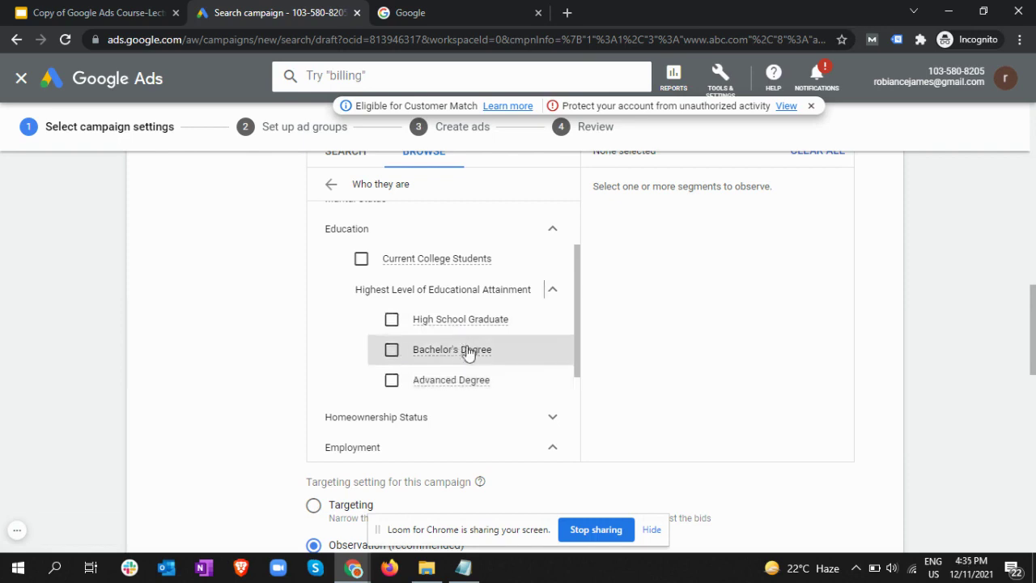
pyautogui.moveTo(464, 350)
pyautogui.scroll(1, 455, 347)
pyautogui.scroll(4, 452, 346)
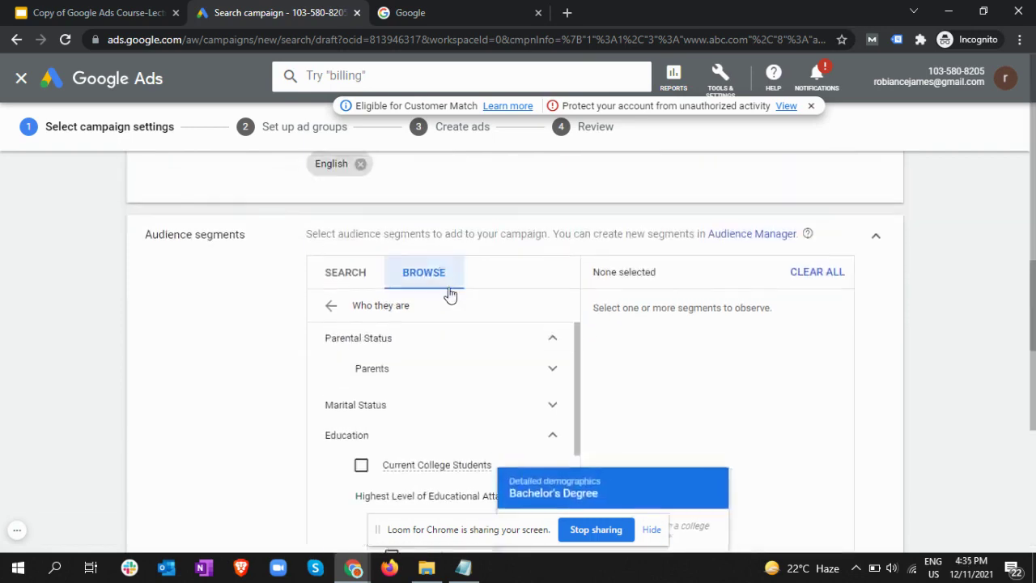
pyautogui.click(331, 307)
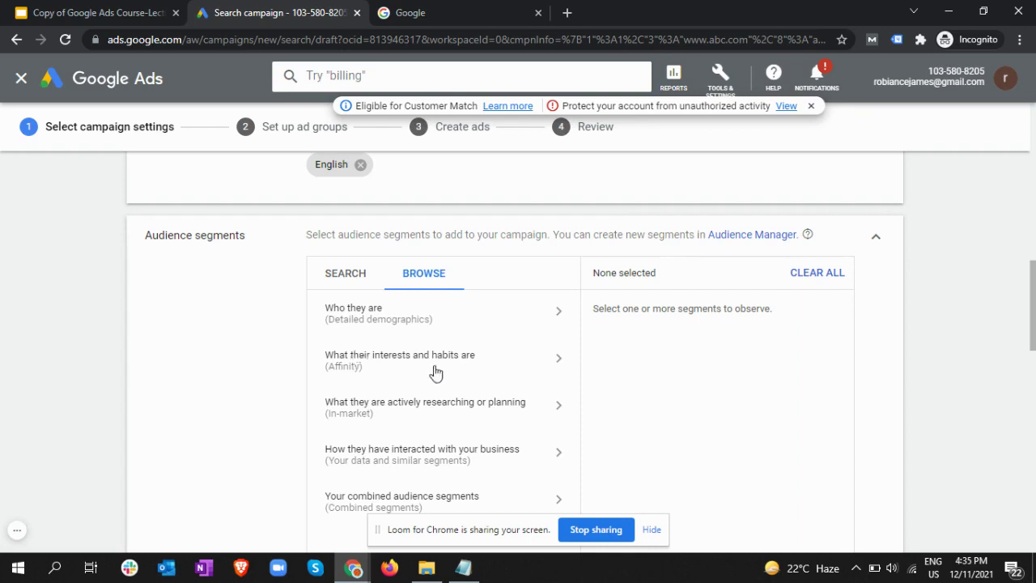
# Look through the affinity segments under What their interests and habits are, and return to the category list
pyautogui.click(557, 359)
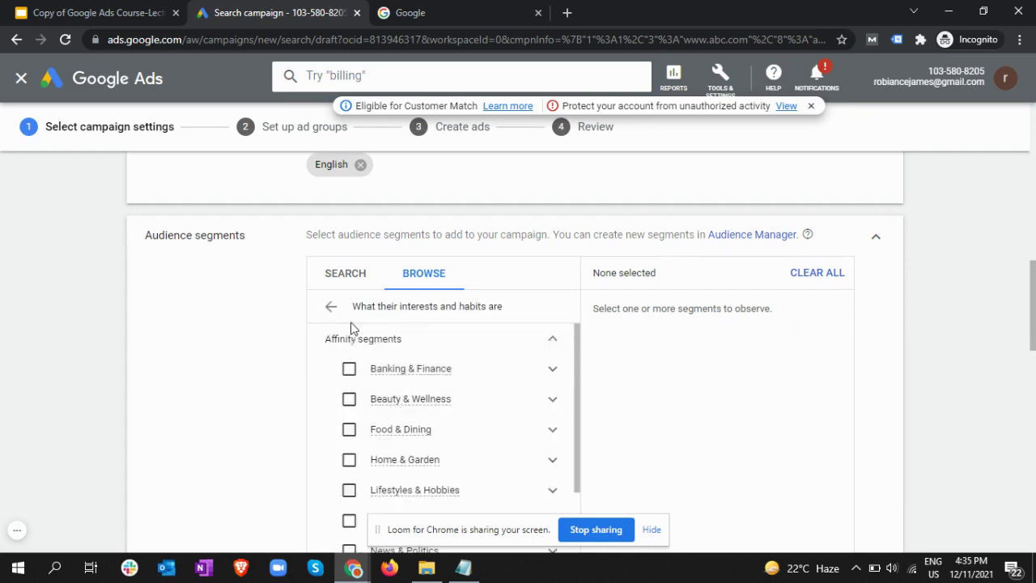
pyautogui.moveTo(401, 405)
pyautogui.scroll(-1, 409, 407)
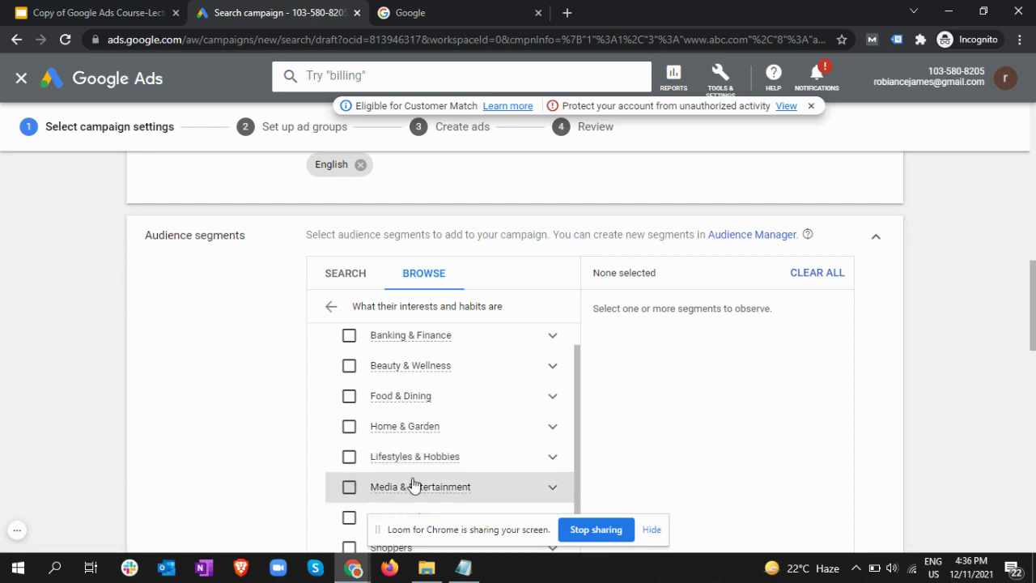
pyautogui.scroll(-3, 413, 484)
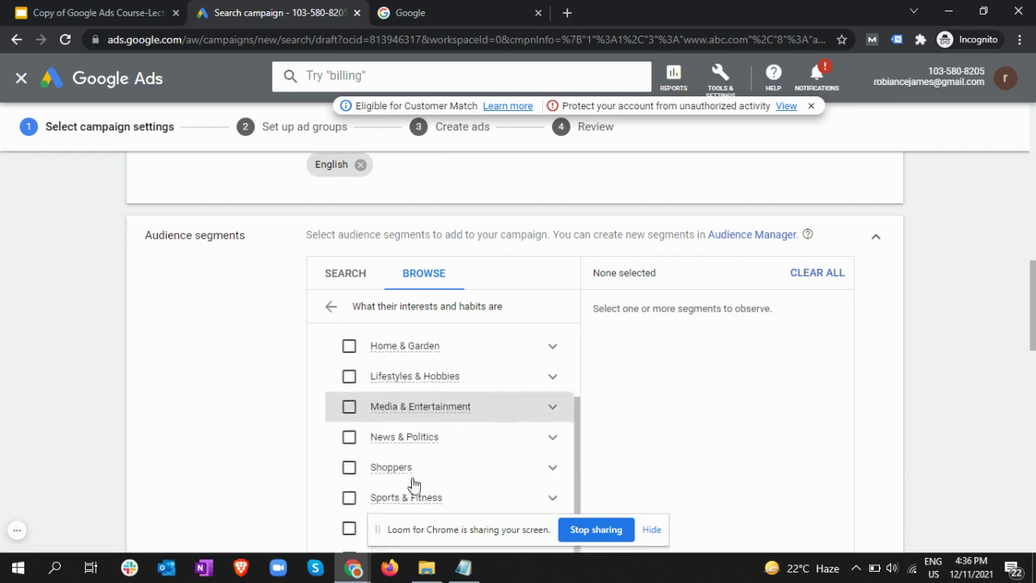
pyautogui.scroll(-1, 414, 485)
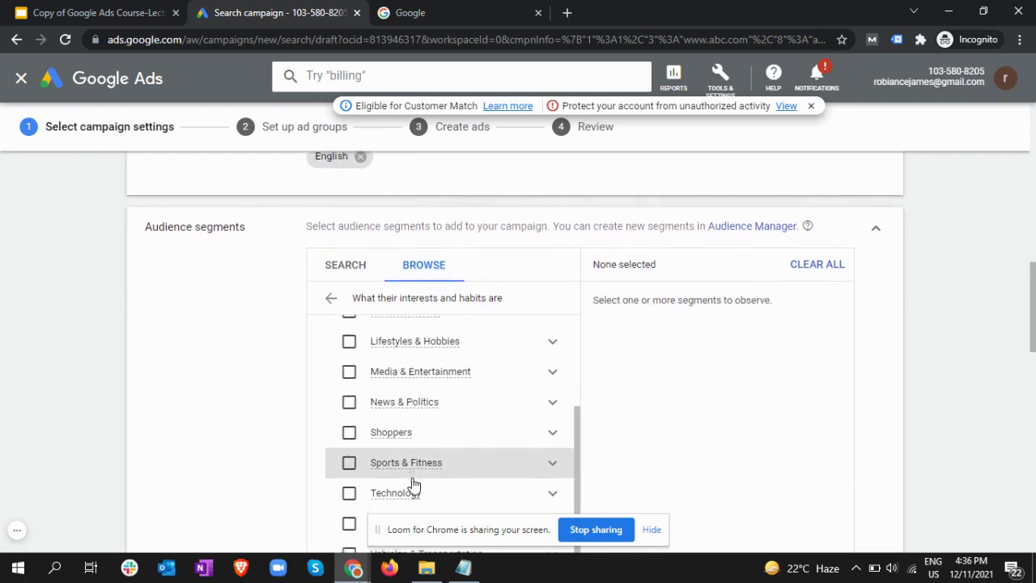
pyautogui.scroll(-1, 413, 484)
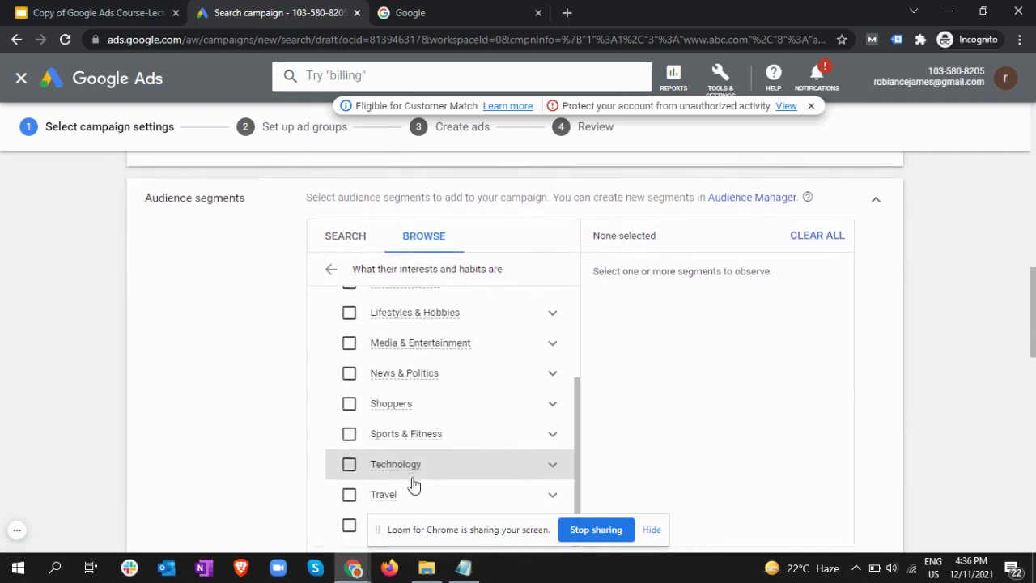
pyautogui.scroll(-2, 467, 446)
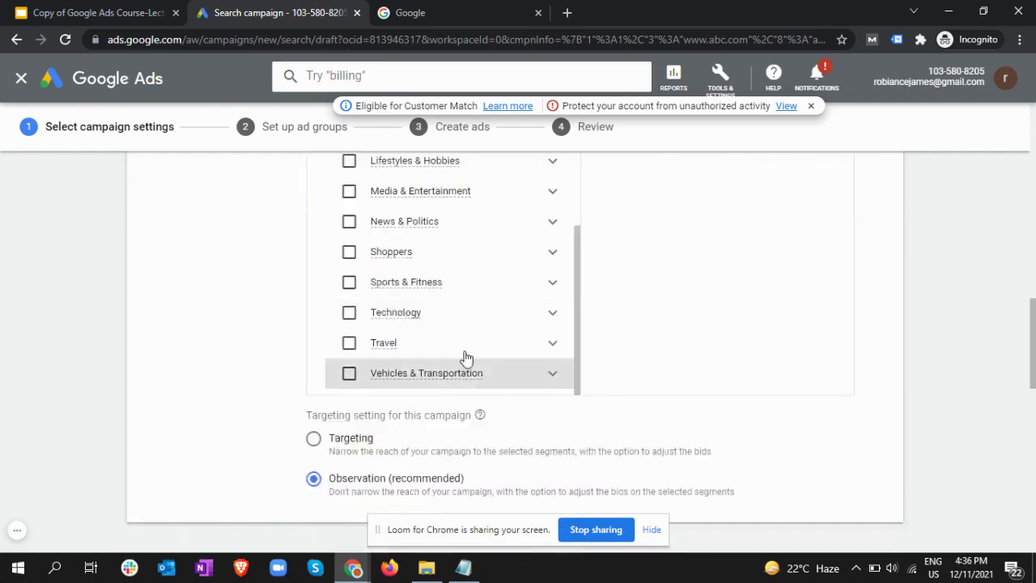
pyautogui.scroll(2, 470, 352)
pyautogui.scroll(2, 473, 346)
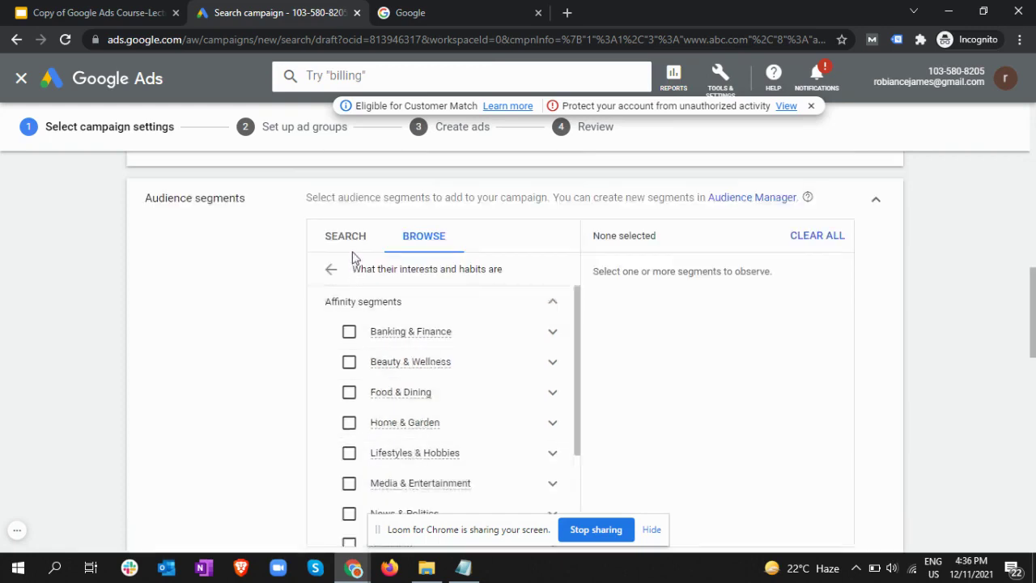
pyautogui.click(326, 272)
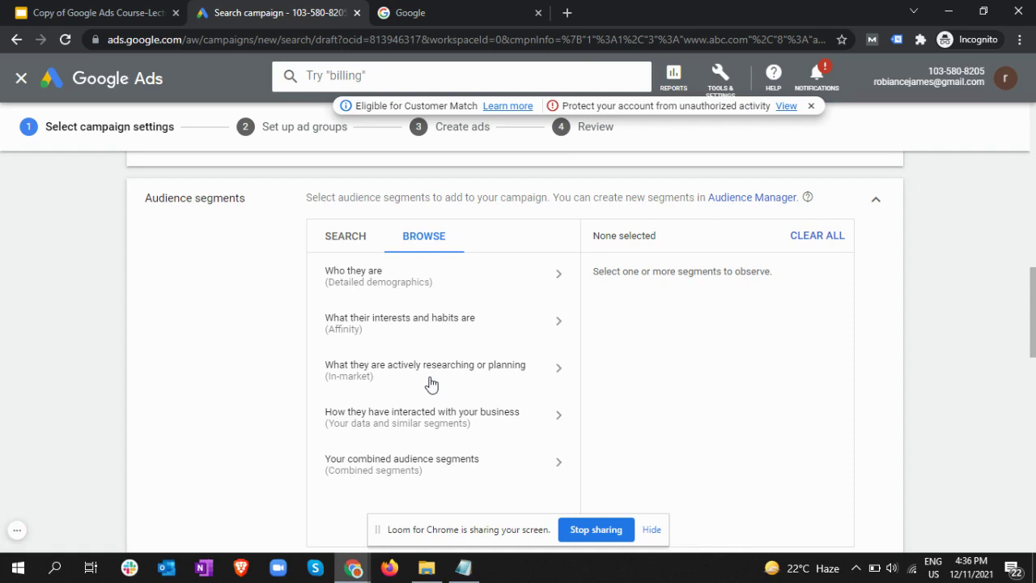
# Check the In-market segments and the How they have interacted with your business category, returning to the category list
pyautogui.click(429, 383)
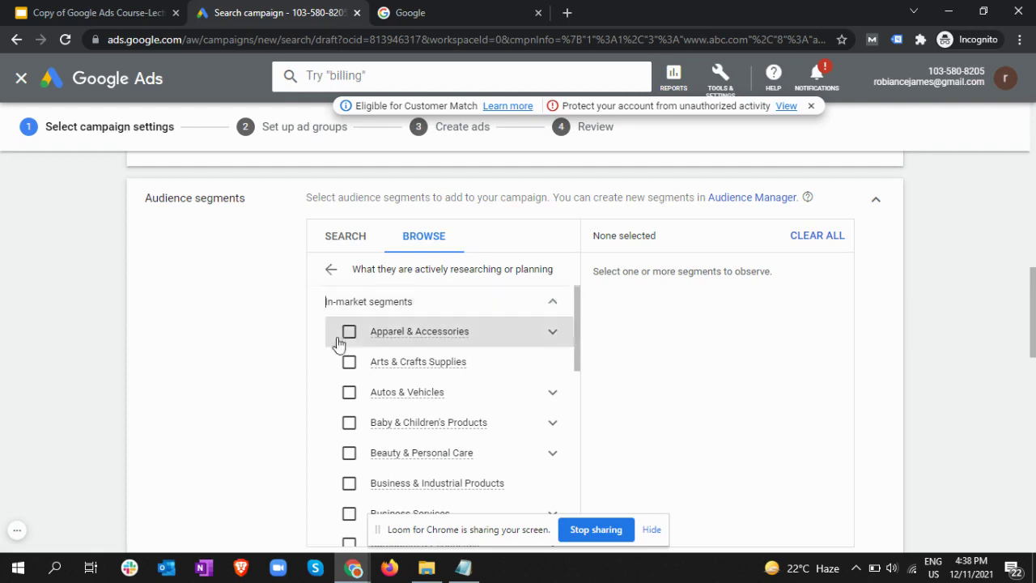
pyautogui.click(330, 270)
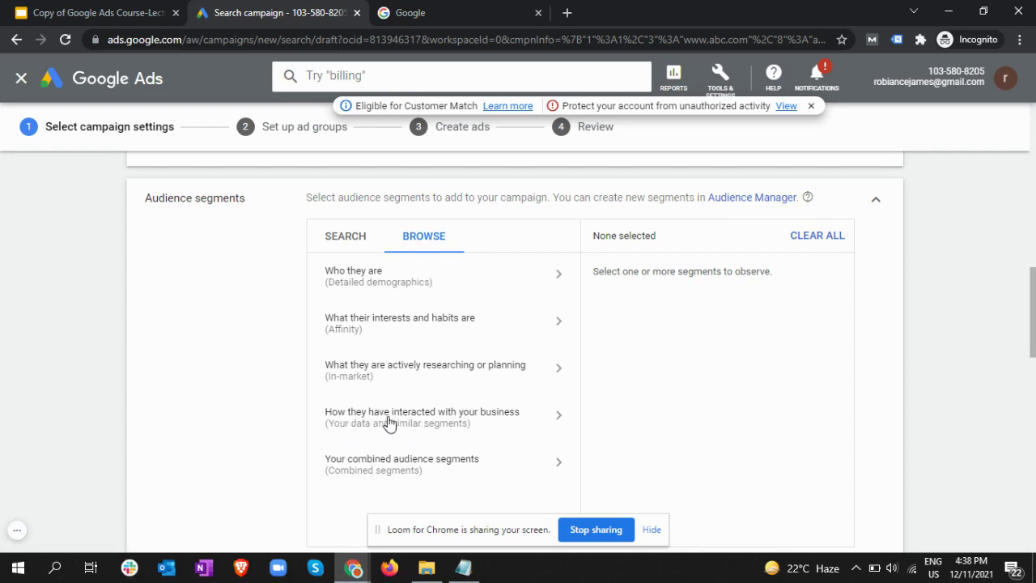
pyautogui.click(550, 414)
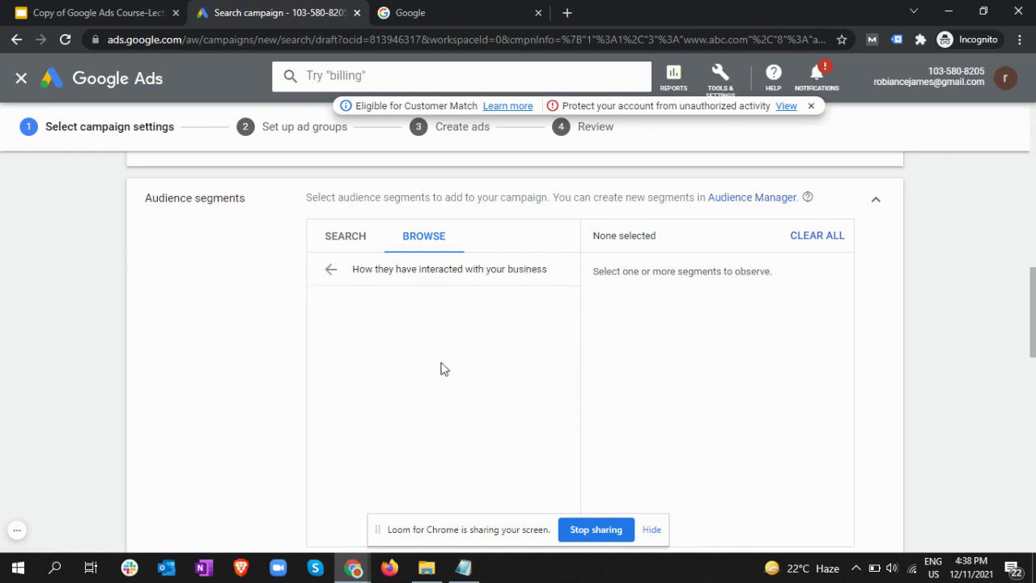
pyautogui.click(324, 279)
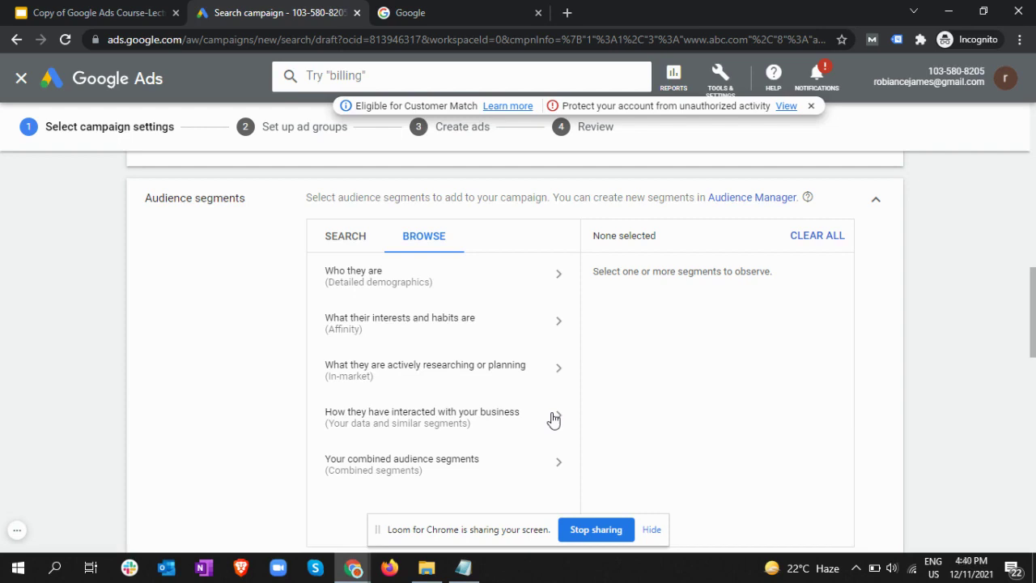
pyautogui.click(551, 417)
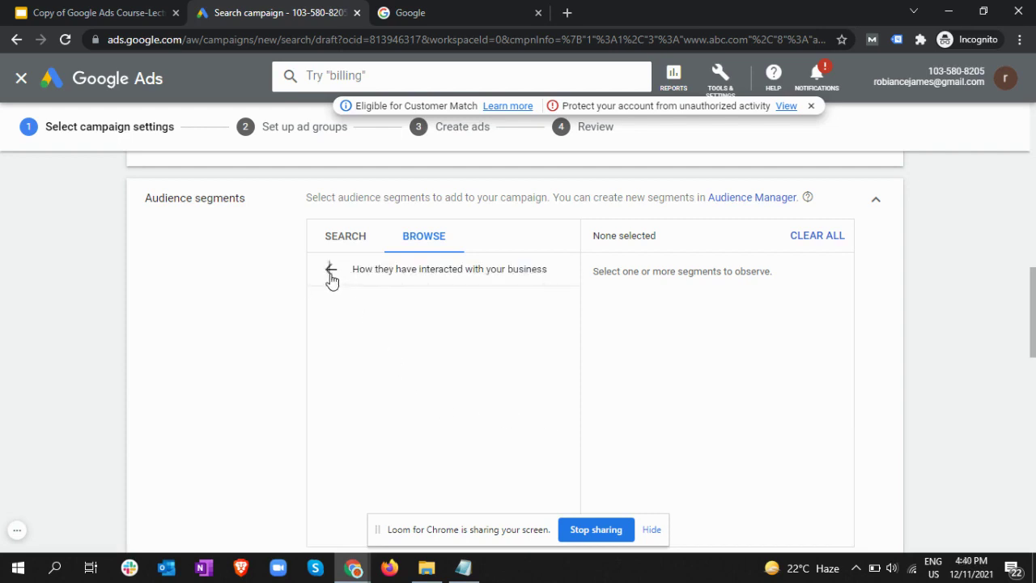
pyautogui.click(331, 270)
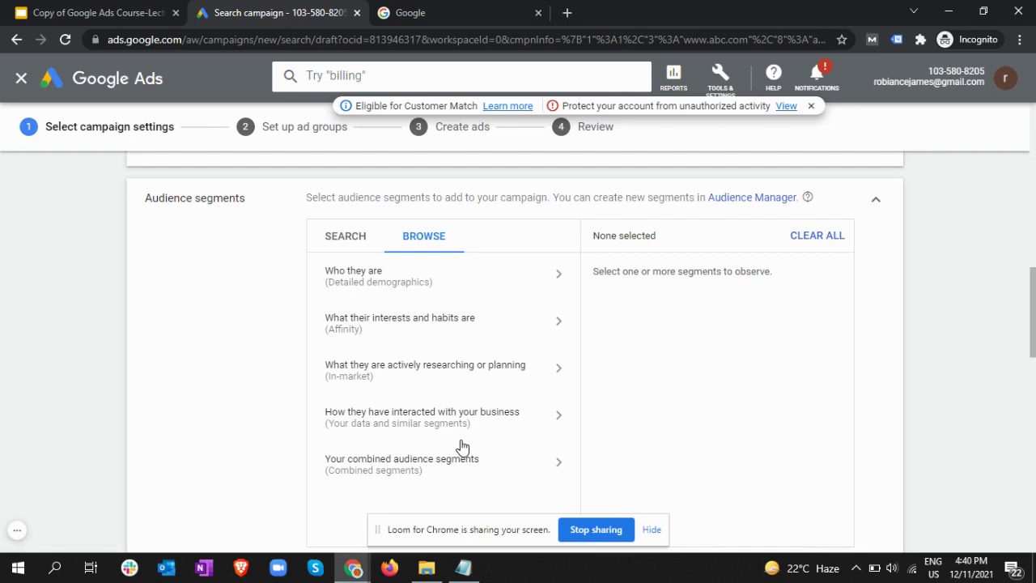
# Check the Your combined audience segments category, return to the category list, and switch to searching for segments
pyautogui.click(392, 464)
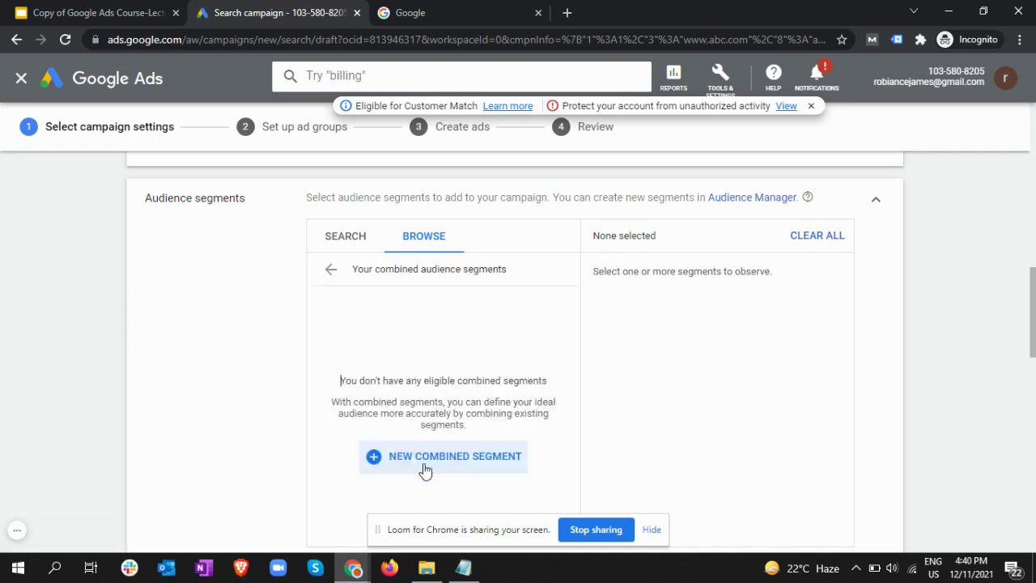
pyautogui.click(334, 271)
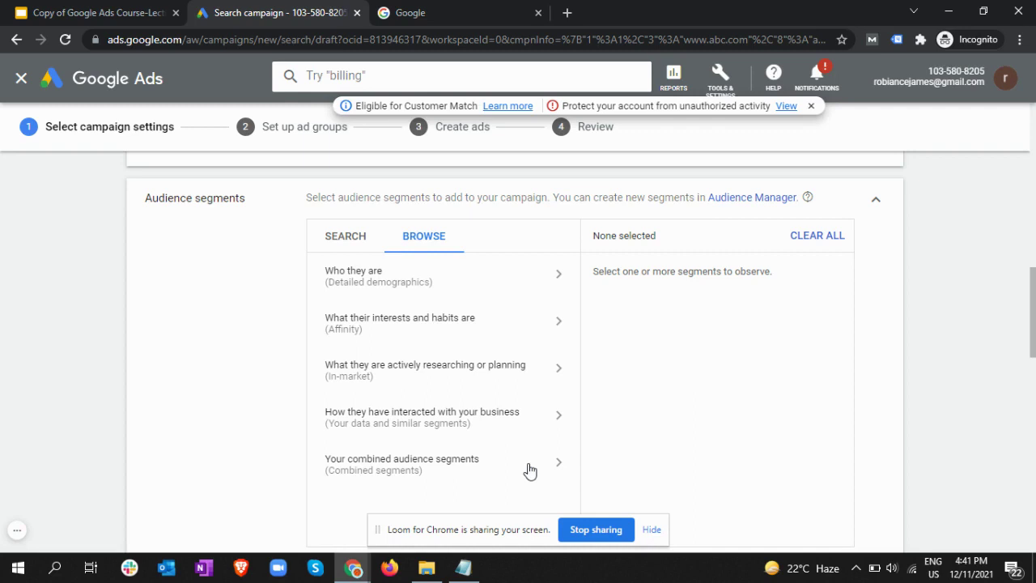
pyautogui.click(357, 247)
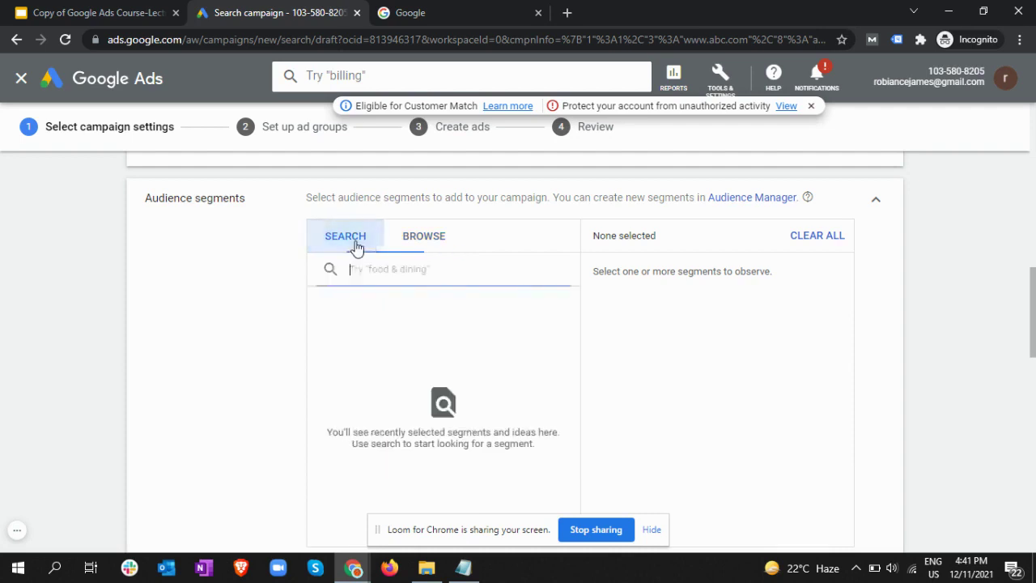
# Search Google for "furniture wikipedia" and open the Furniture article on Wikipedia
pyautogui.click(405, 10)
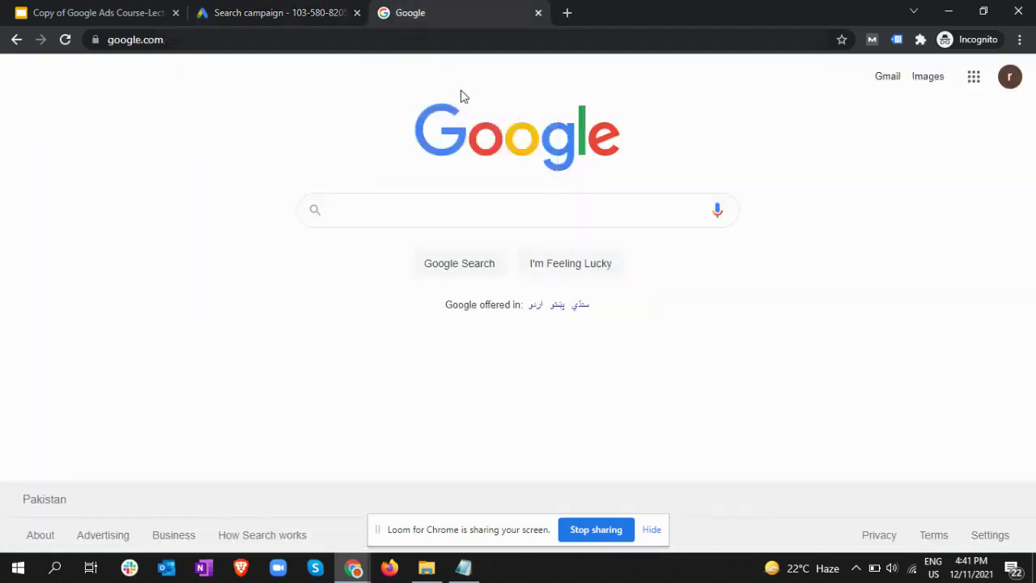
pyautogui.click(460, 214)
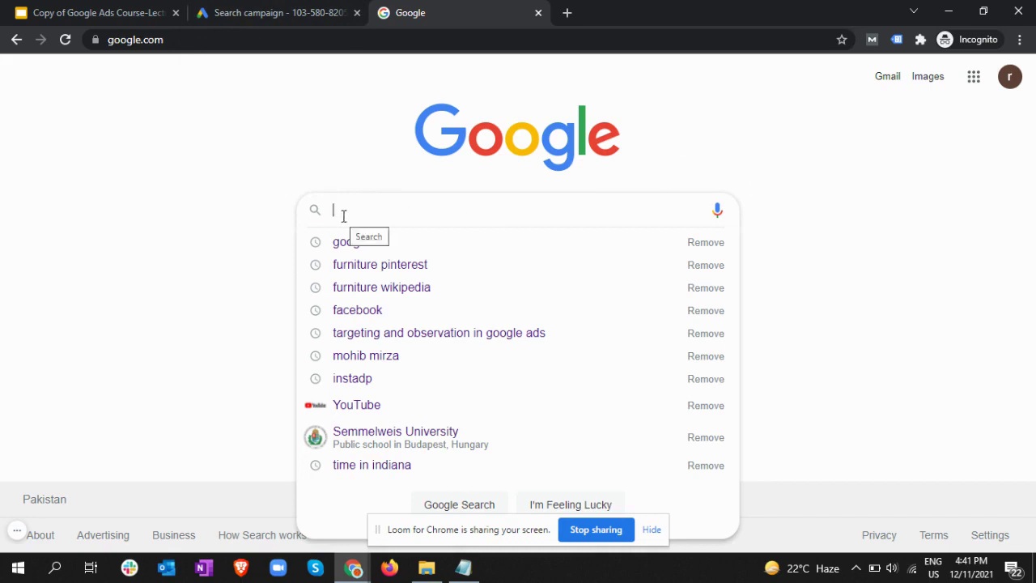
pyautogui.write('fur')
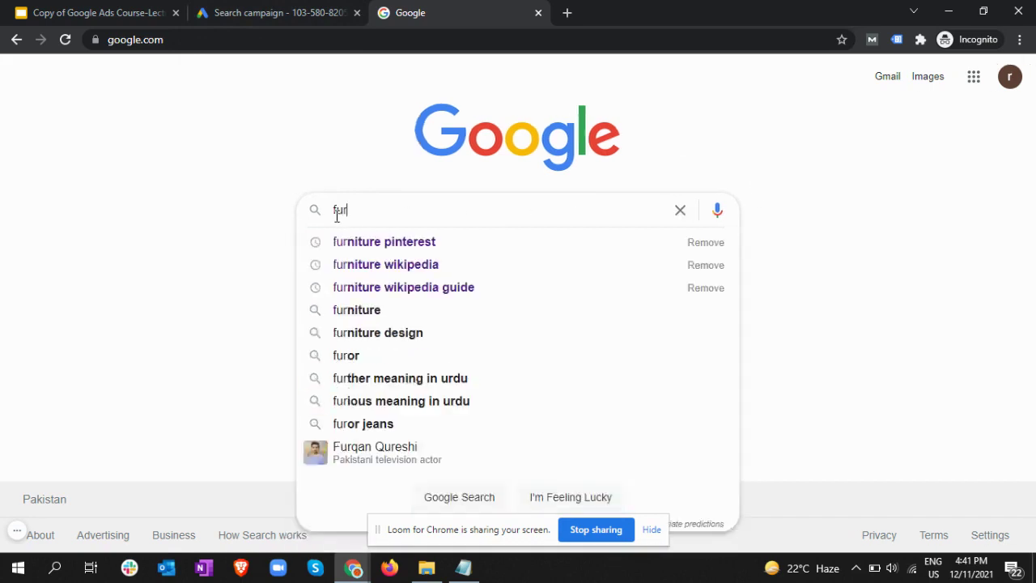
pyautogui.write('niture')
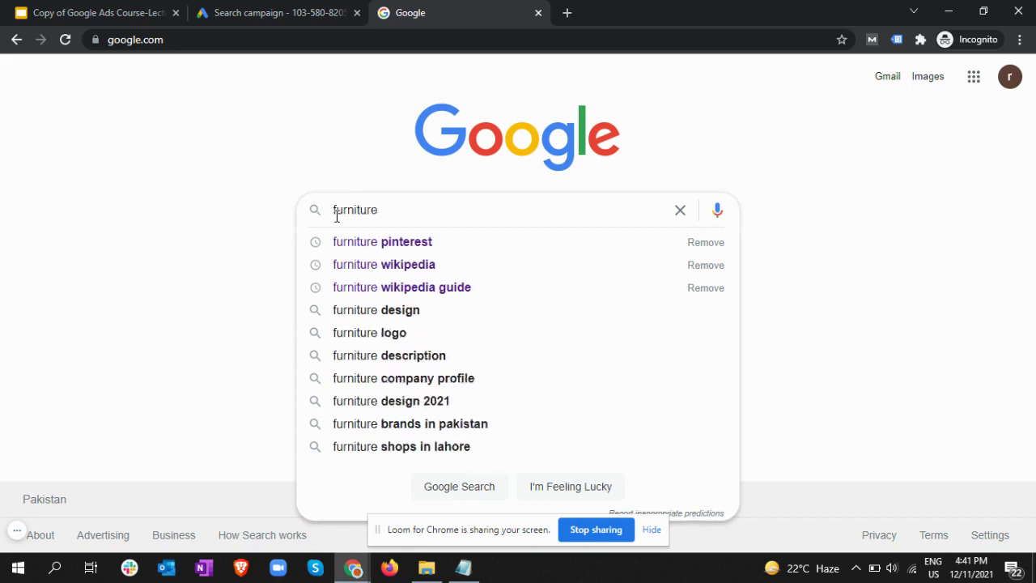
pyautogui.write('kipedia')
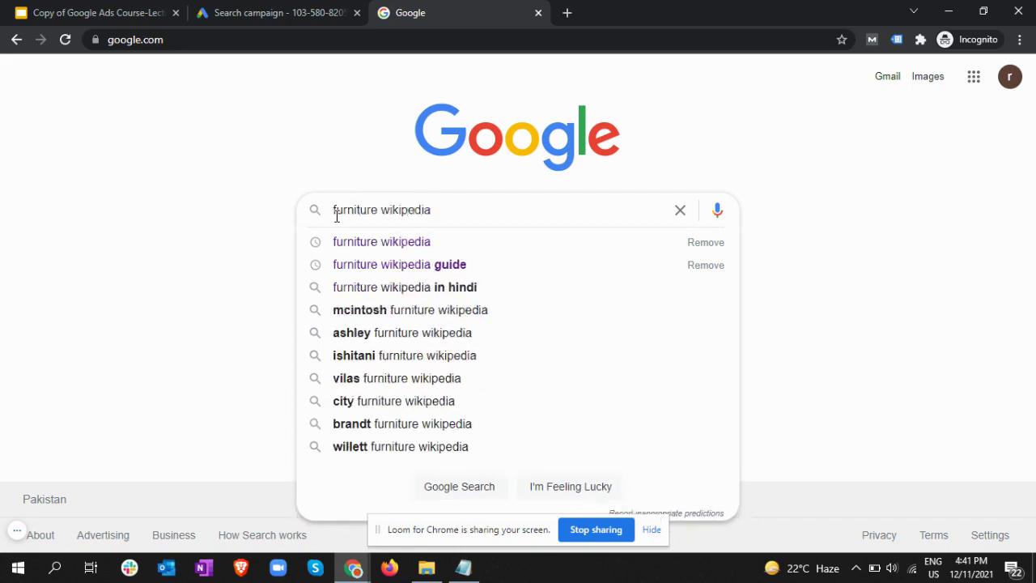
pyautogui.press('Return')
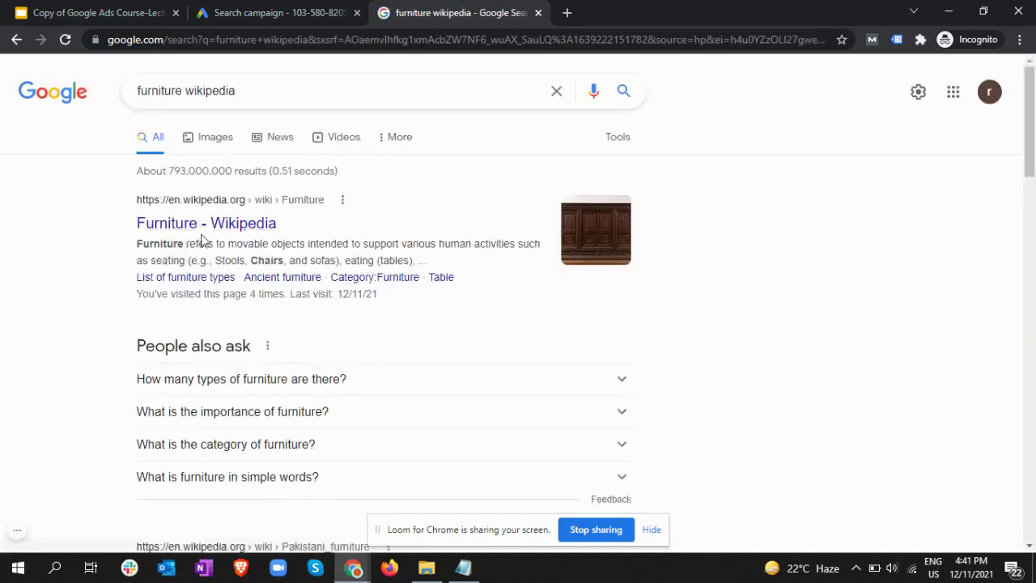
pyautogui.click(252, 232)
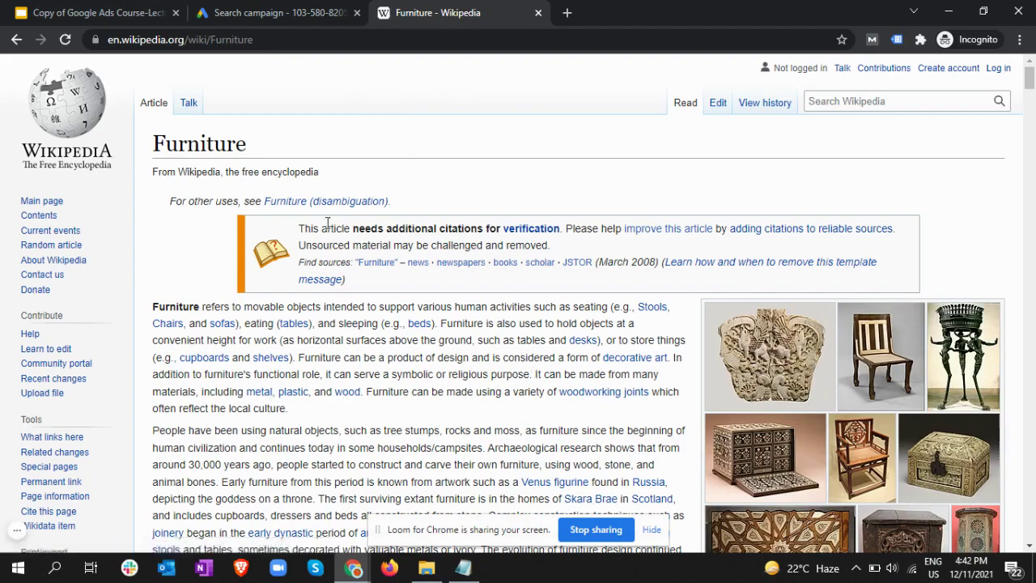
# Look through the Wikipedia Furniture article and copy its web address
pyautogui.scroll(-15, 301, 306)
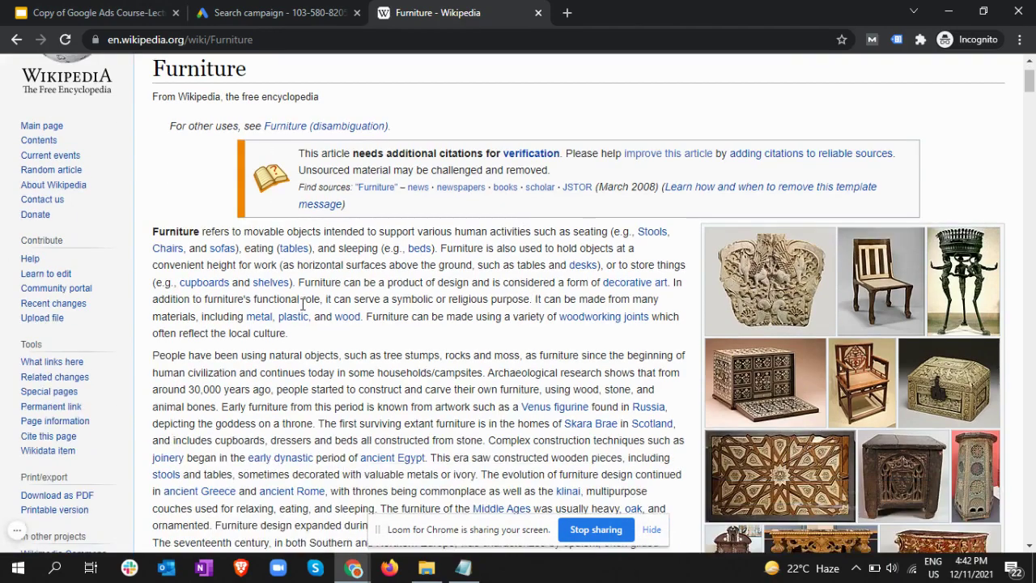
pyautogui.scroll(10, 301, 310)
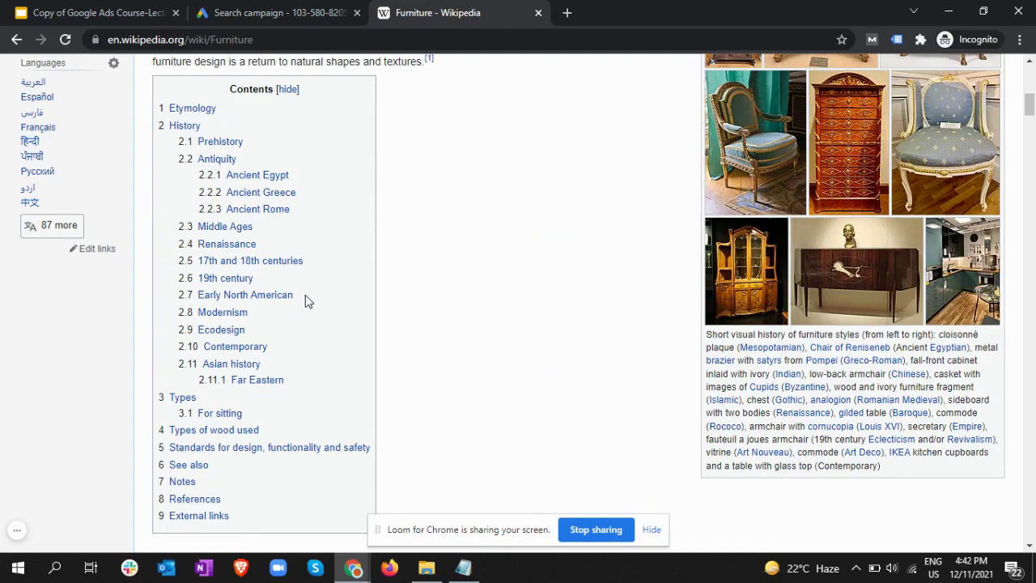
pyautogui.scroll(-2, 474, 347)
pyautogui.scroll(10, 469, 350)
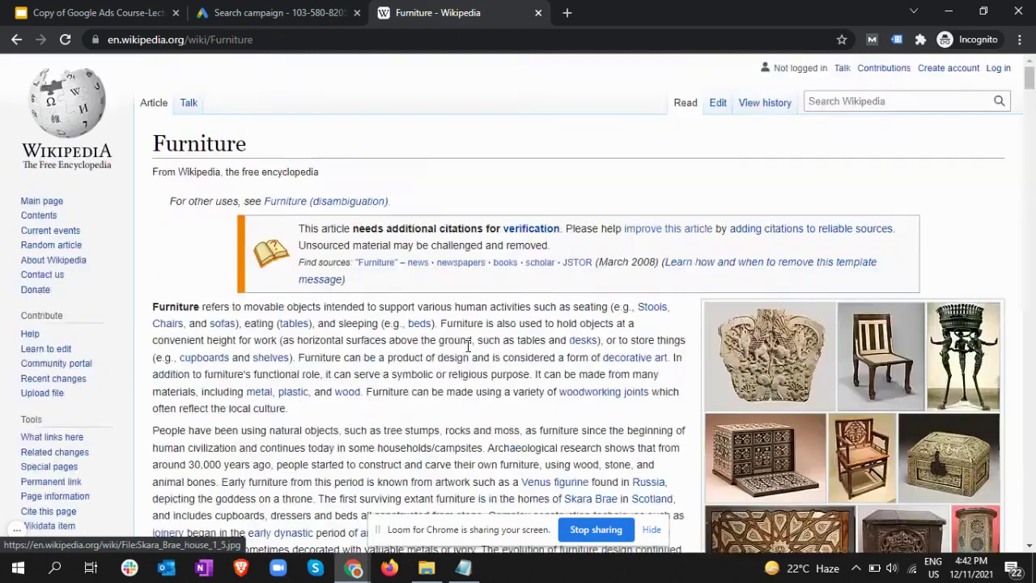
pyautogui.click(285, 40)
pyautogui.hotkey('ctrl', 'c')
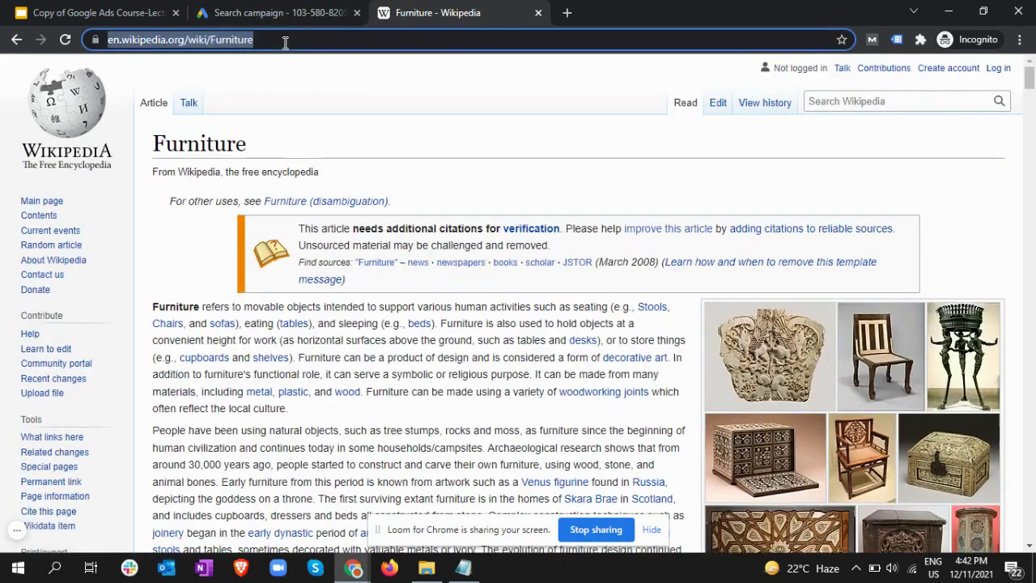
# Search the campaign's audience segments with the copied Wikipedia Furniture URL and review the suggested in-market segments
pyautogui.click(278, 10)
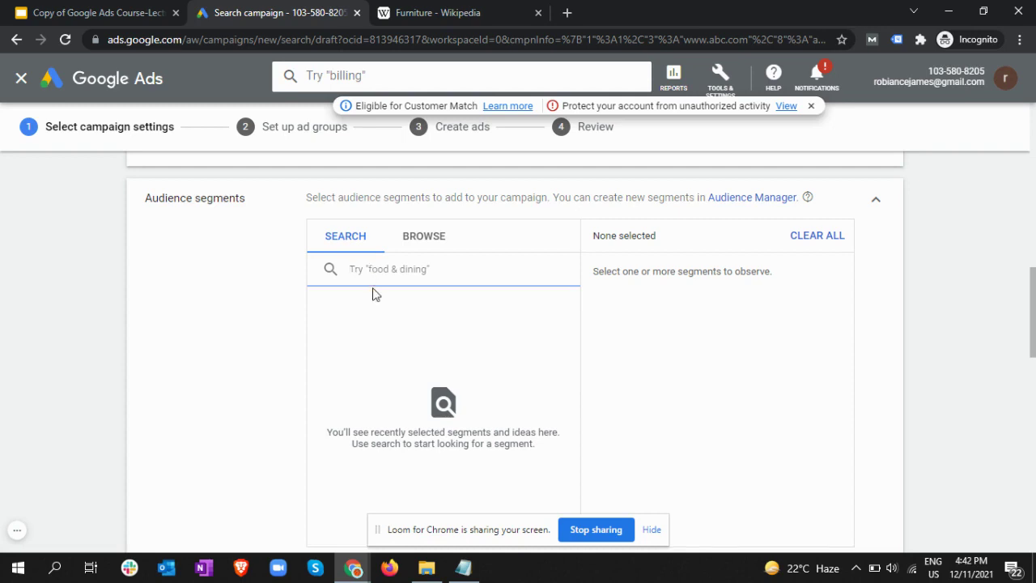
pyautogui.hotkey('ctrl', 'v')
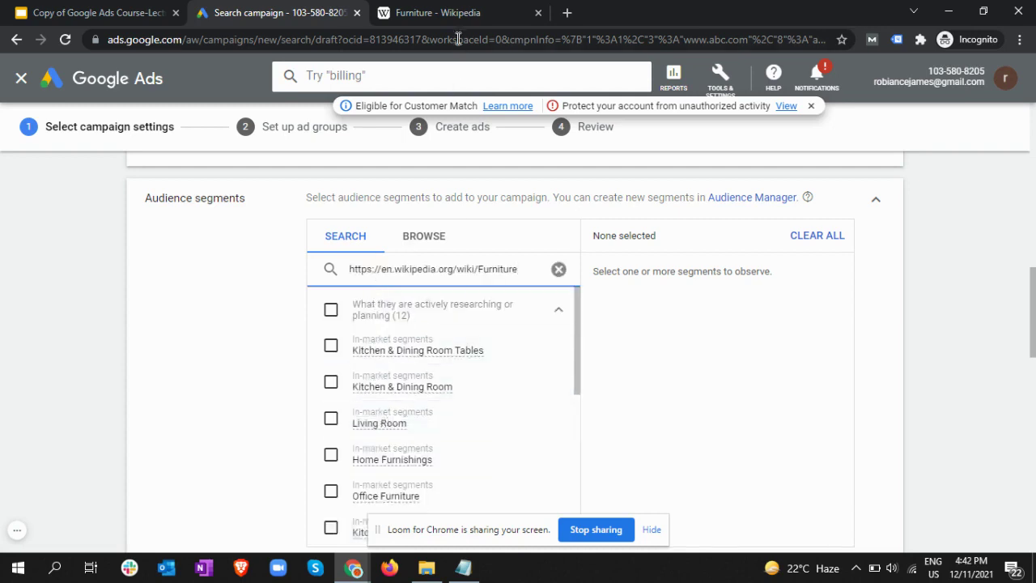
pyautogui.click(443, 13)
pyautogui.click(279, 13)
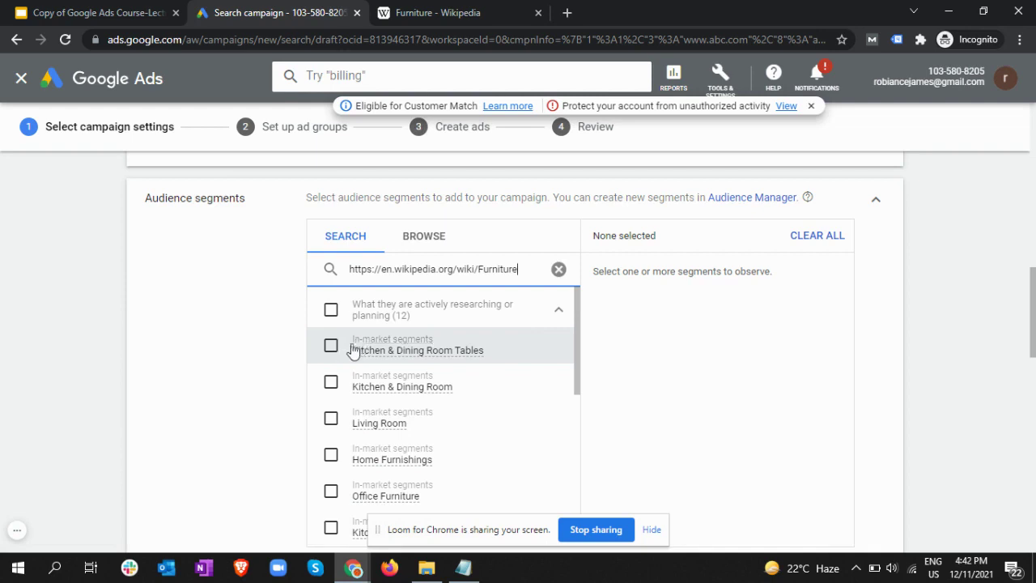
pyautogui.moveTo(356, 363)
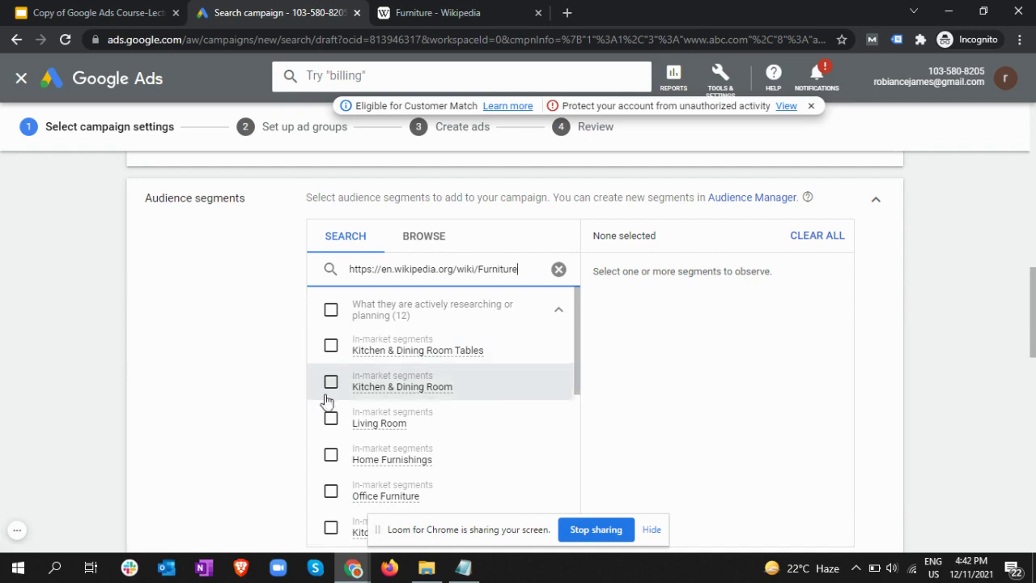
pyautogui.moveTo(373, 432)
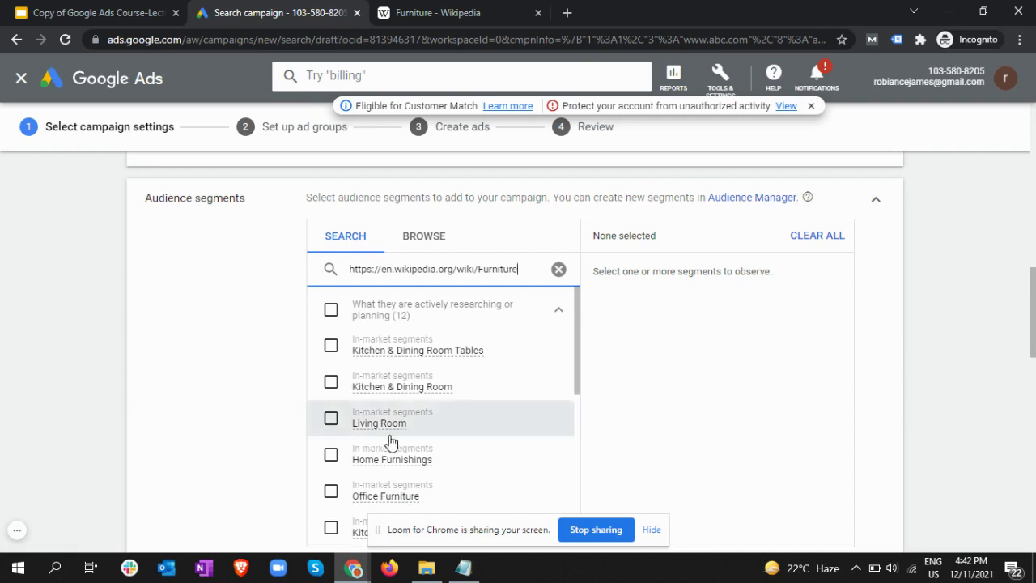
pyautogui.scroll(-3, 389, 441)
pyautogui.scroll(5, 395, 433)
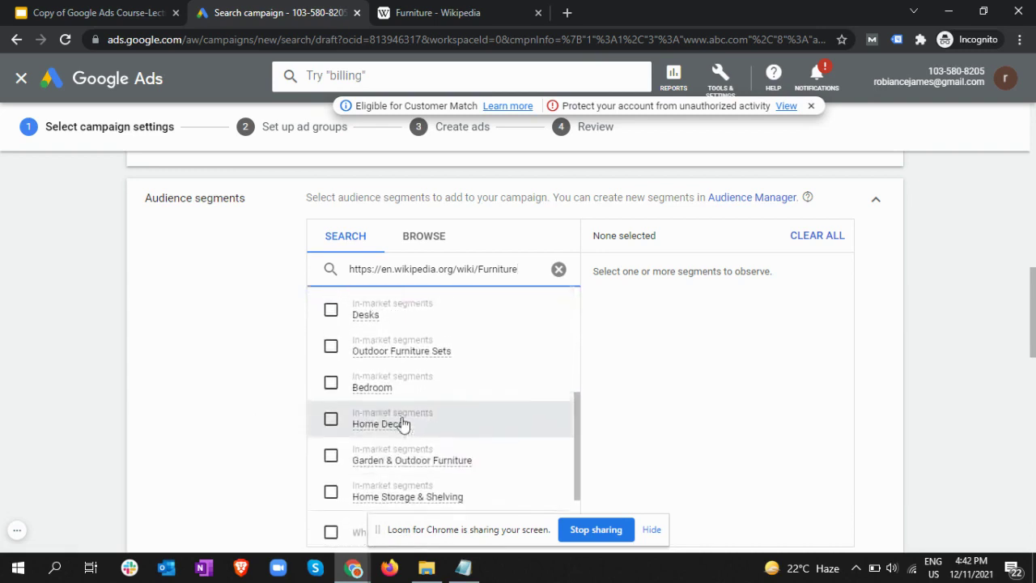
# Go back to the Google results, search for "furniture pinterest" instead, and open the 58 Furniture ideas in 2021 page
pyautogui.click(463, 6)
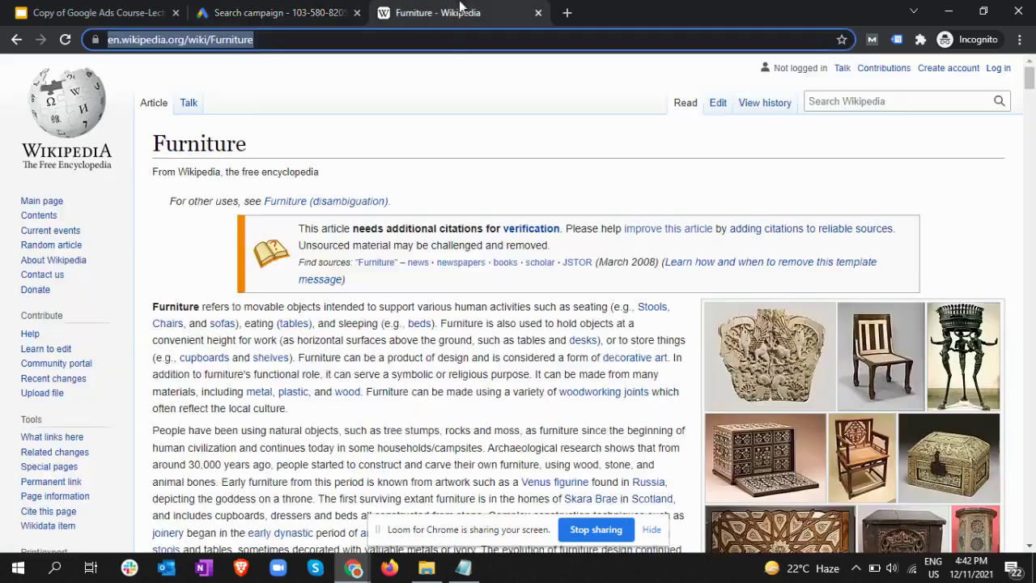
pyautogui.click(15, 39)
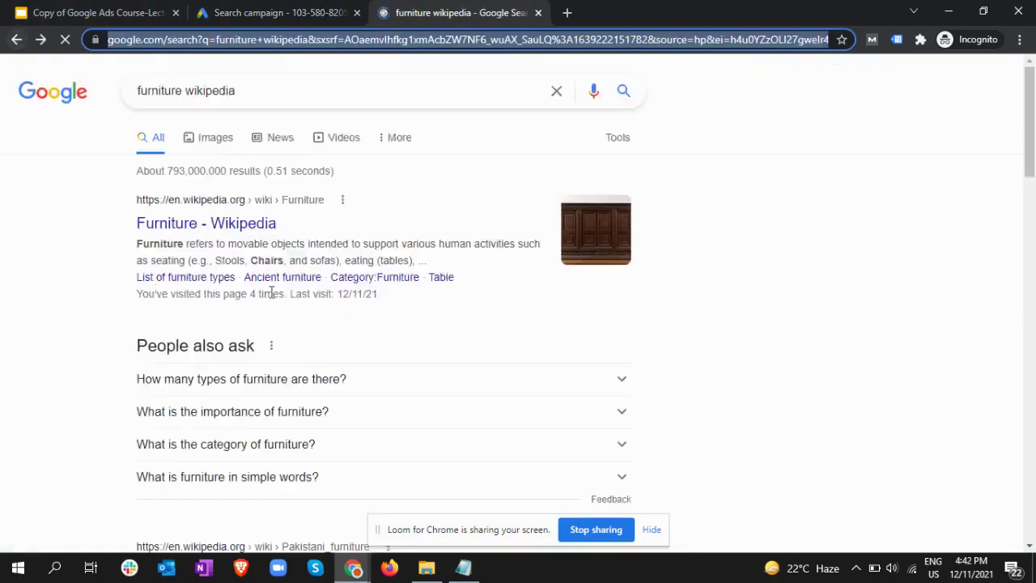
pyautogui.moveTo(185, 89); pyautogui.dragTo(305, 84)
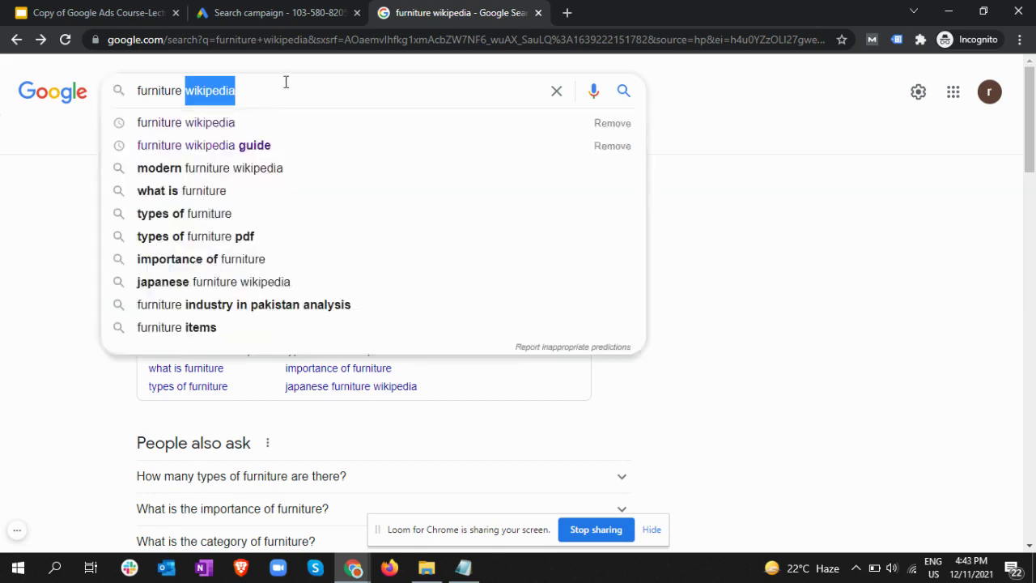
pyautogui.write('pinte')
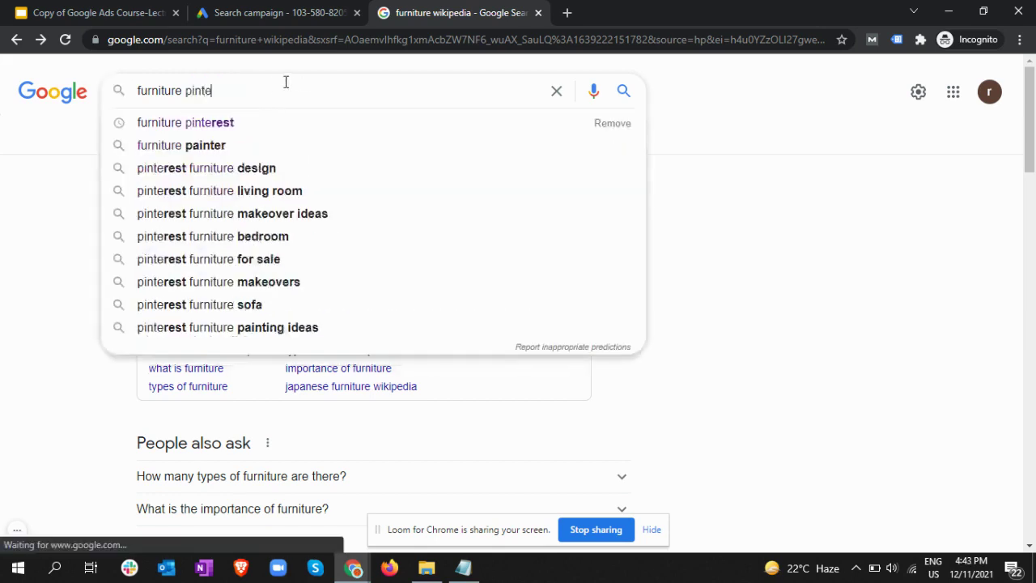
pyautogui.press('Down')
pyautogui.press('Return')
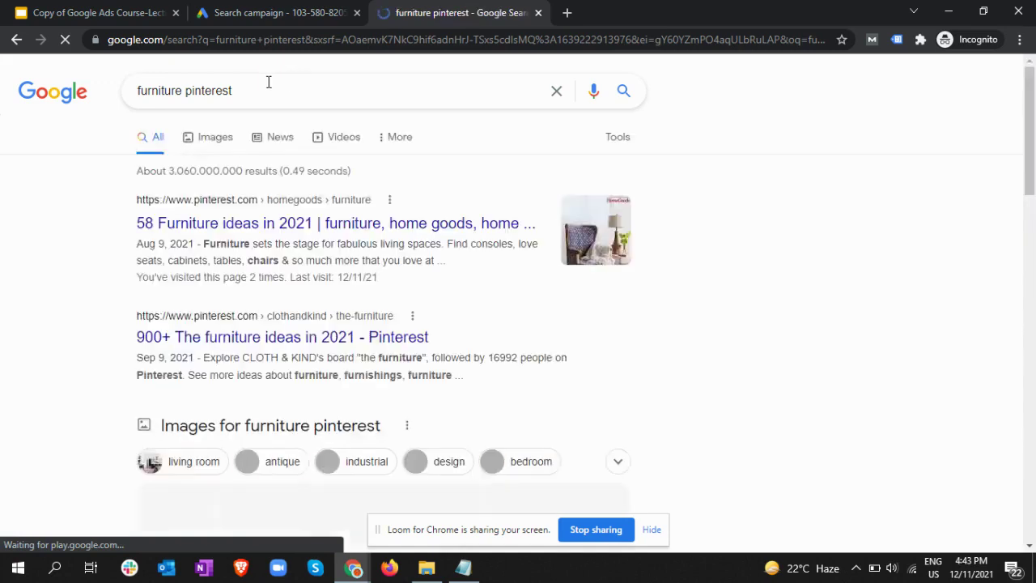
pyautogui.click(239, 225)
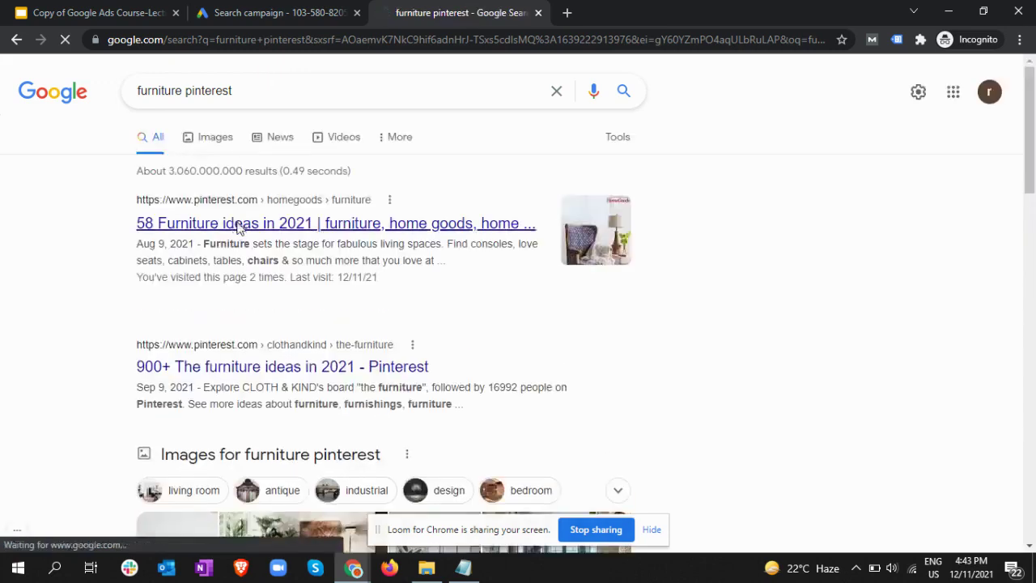
# Copy the Pinterest HomeGoods furniture page's URL and use it to replace the Wikipedia URL in the campaign's audience segment search
pyautogui.click(312, 39)
pyautogui.hotkey('ctrl', 'c')
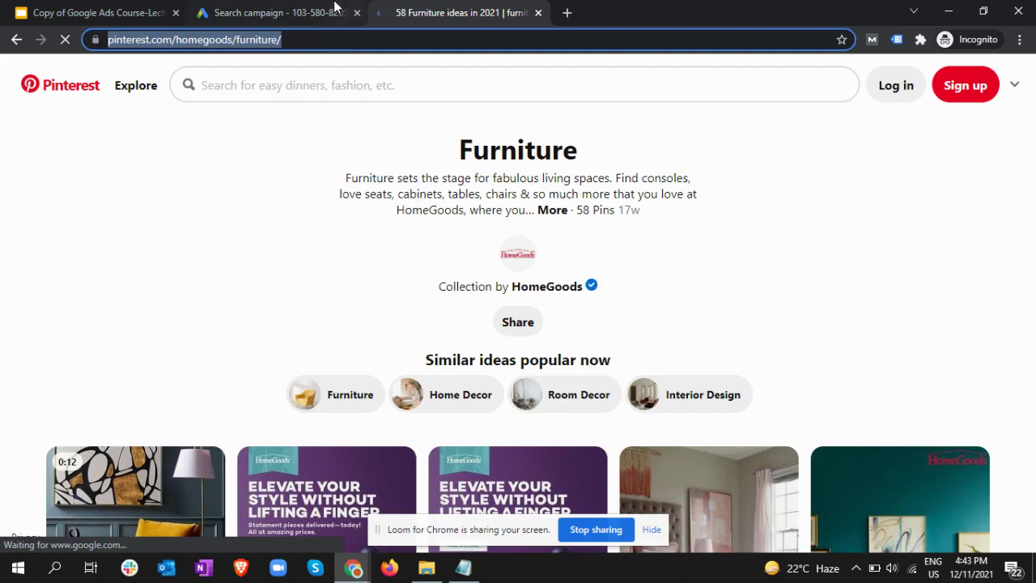
pyautogui.click(340, 10)
pyautogui.scroll(-4, 336, 310)
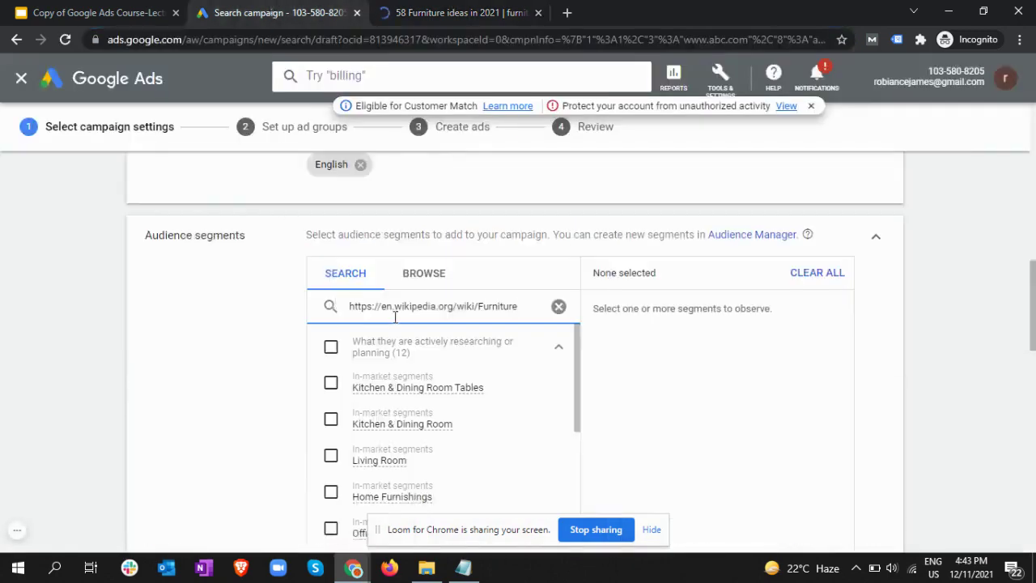
pyautogui.hotkey('ctrl', 'a')
pyautogui.hotkey('ctrl', 'v')
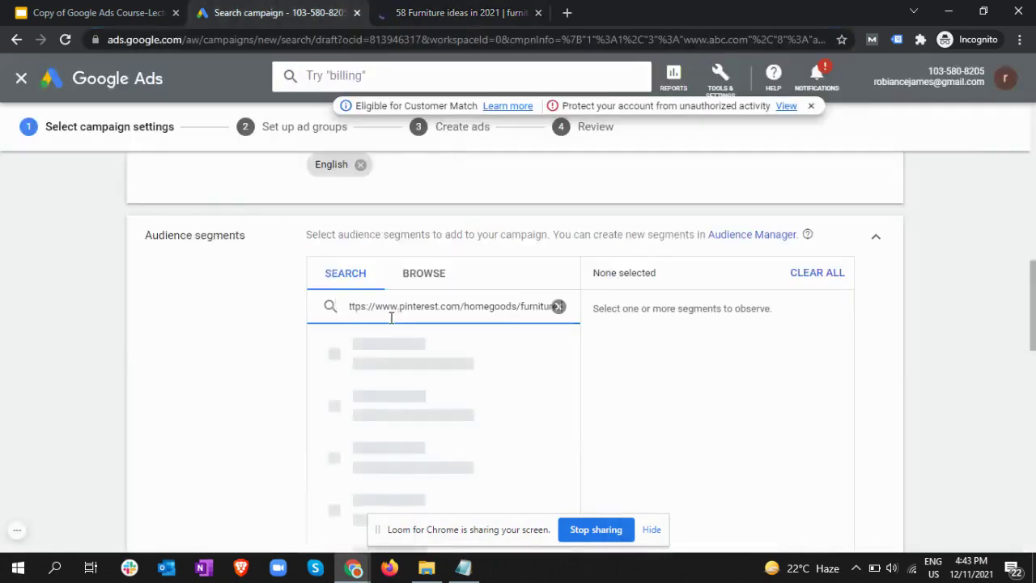
# Review the segments suggested for the Pinterest URL and the targeting setting below, checking back against the Pinterest furniture page
pyautogui.scroll(-1, 502, 405)
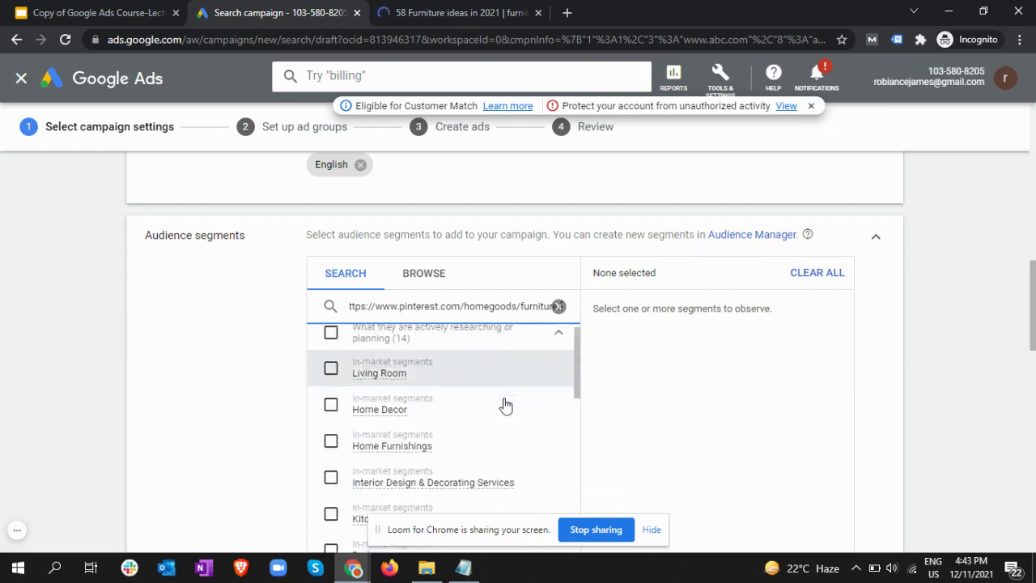
pyautogui.scroll(-1, 497, 400)
pyautogui.click(418, 10)
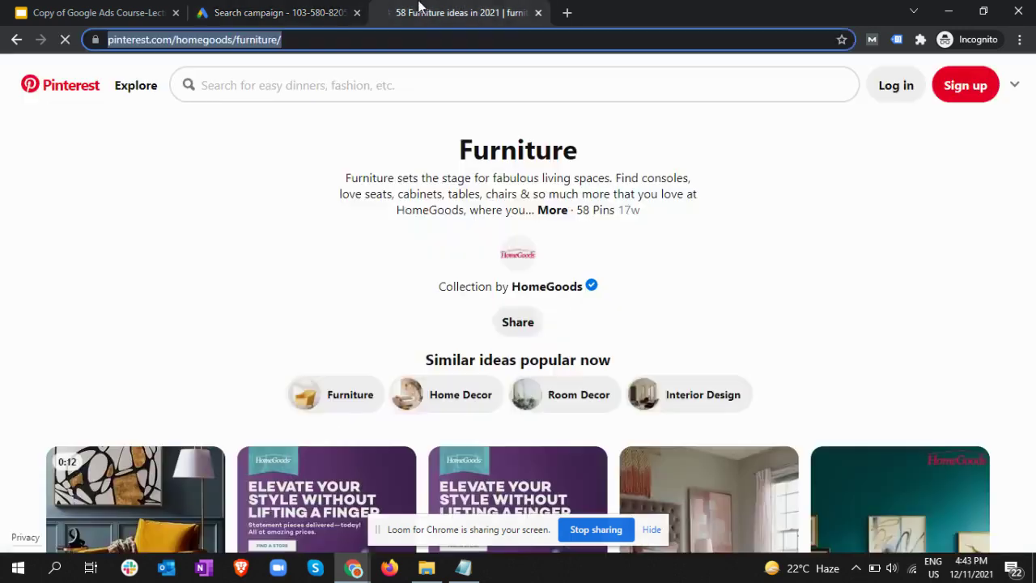
pyautogui.click(252, 19)
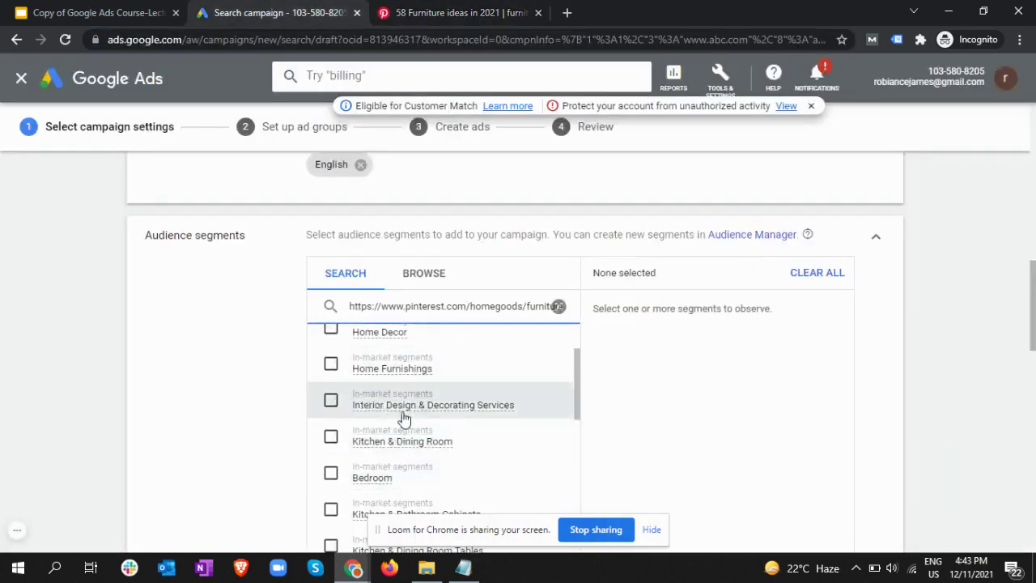
pyautogui.scroll(-2, 879, 407)
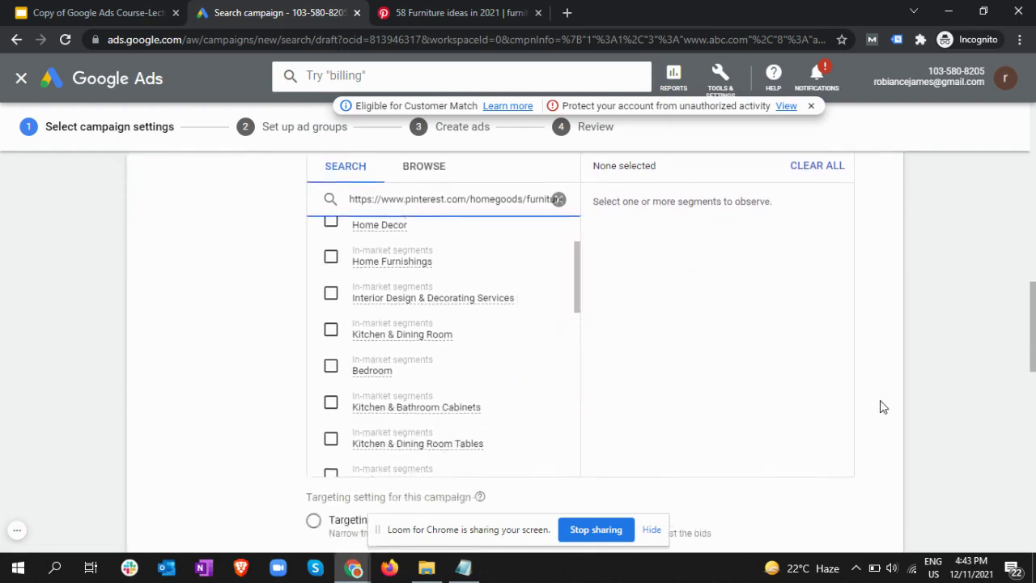
pyautogui.scroll(-1, 883, 407)
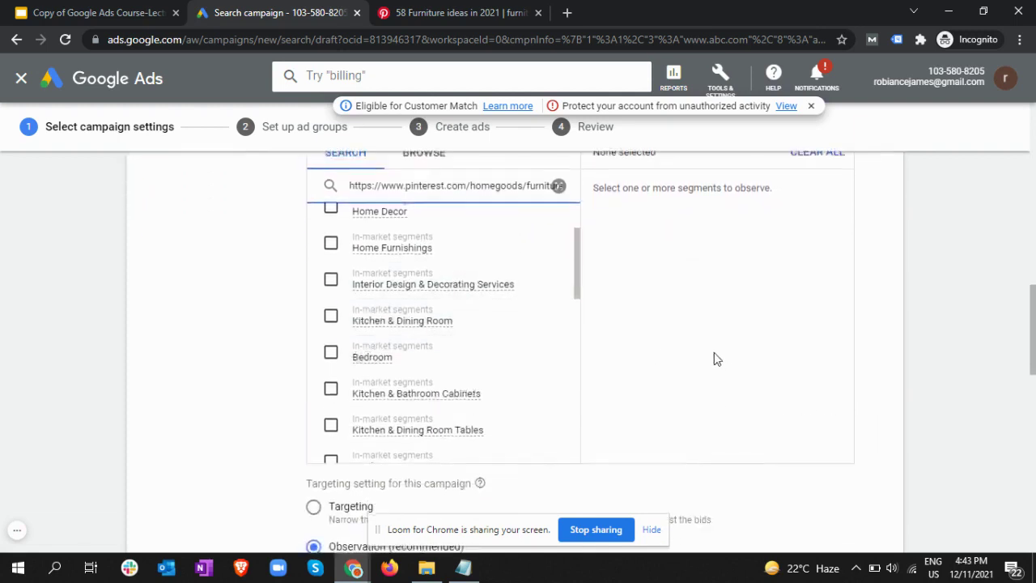
pyautogui.scroll(2, 713, 356)
pyautogui.click(454, 12)
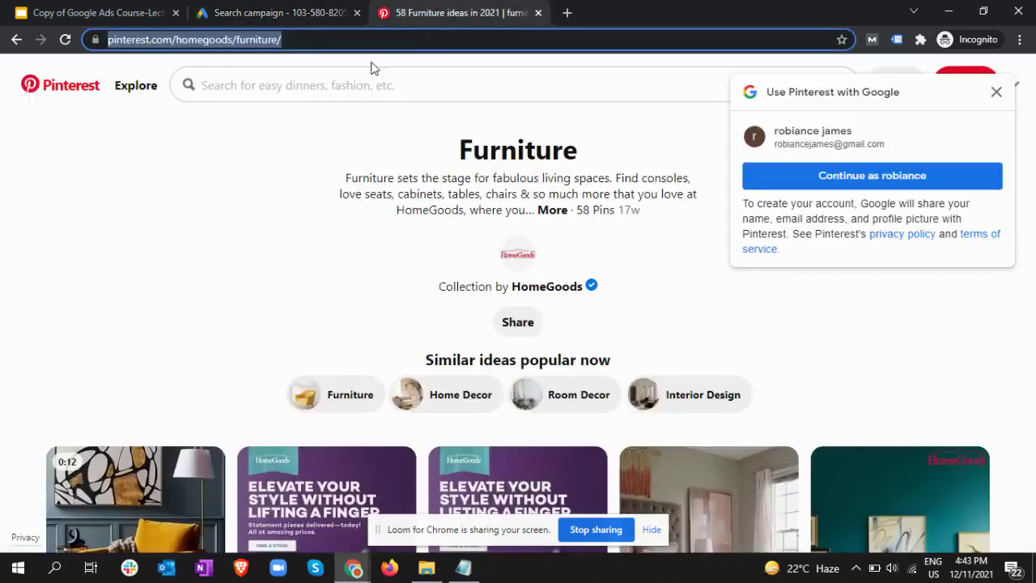
# Return to the Google results, search for "digital marketing wikipedia" and open the Digital marketing Wikipedia article
pyautogui.click(18, 40)
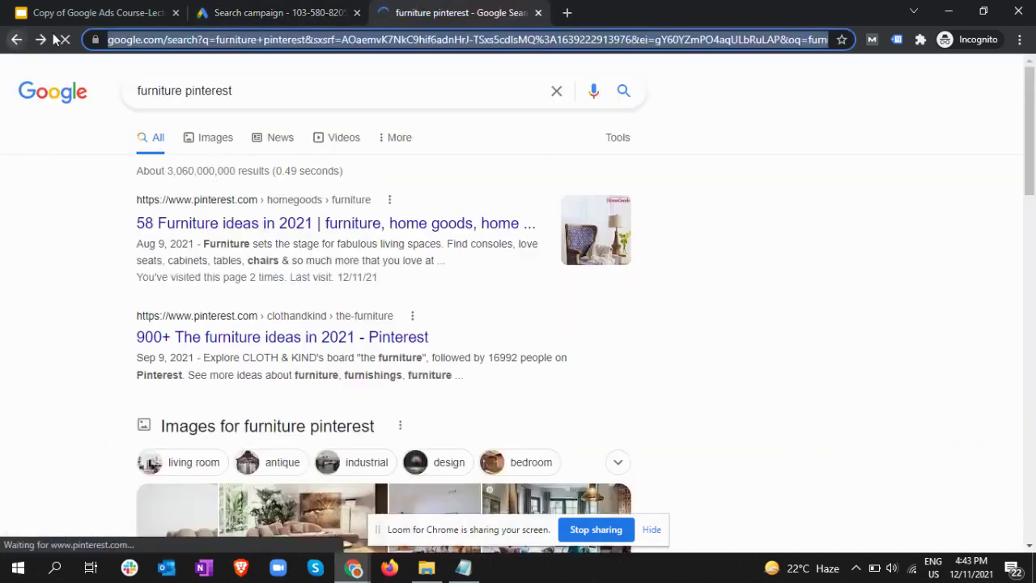
pyautogui.click(253, 90)
pyautogui.write('digita')
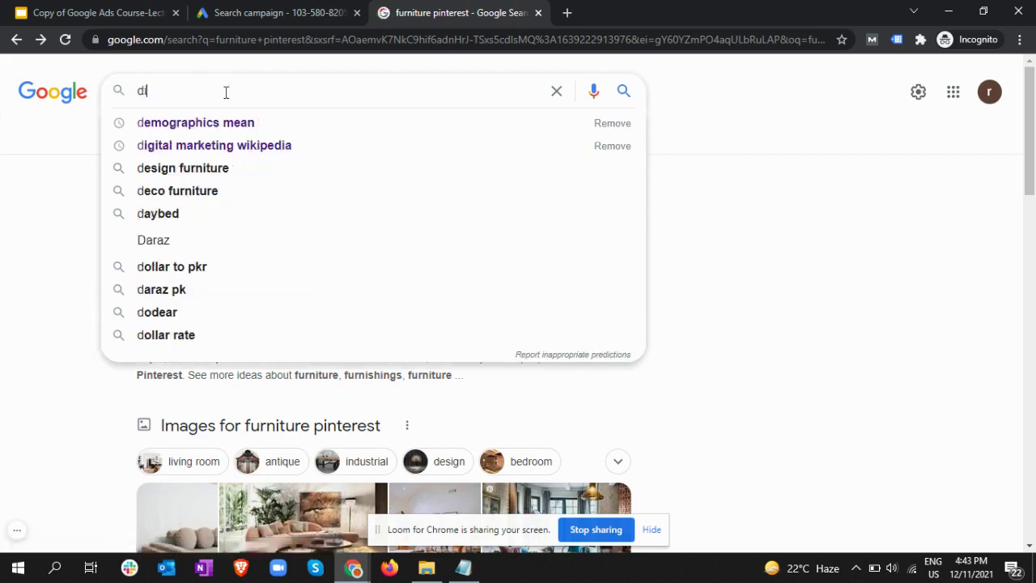
pyautogui.write('l m ar')
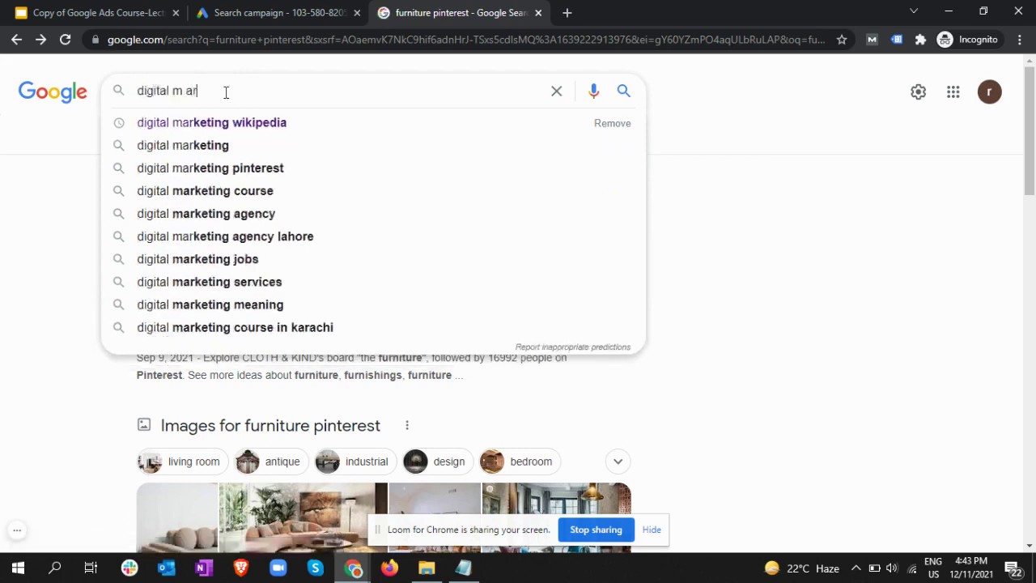
pyautogui.write('keting')
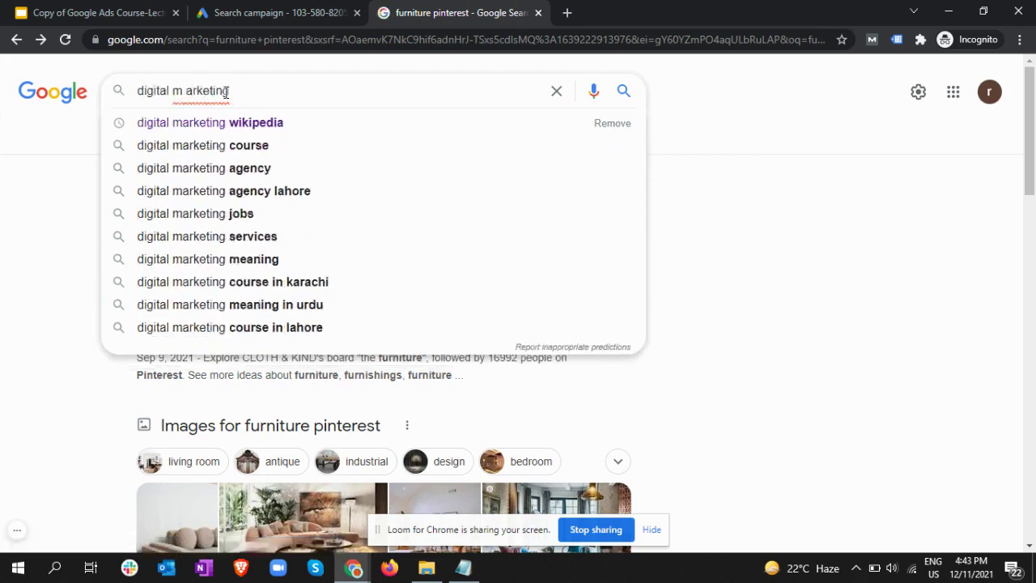
pyautogui.press('Down')
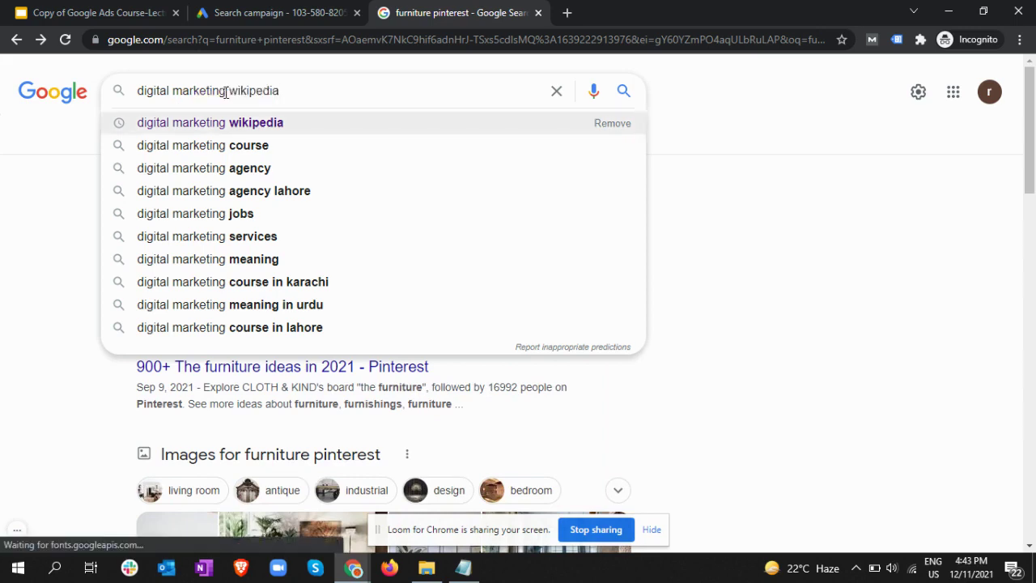
pyautogui.press('Return')
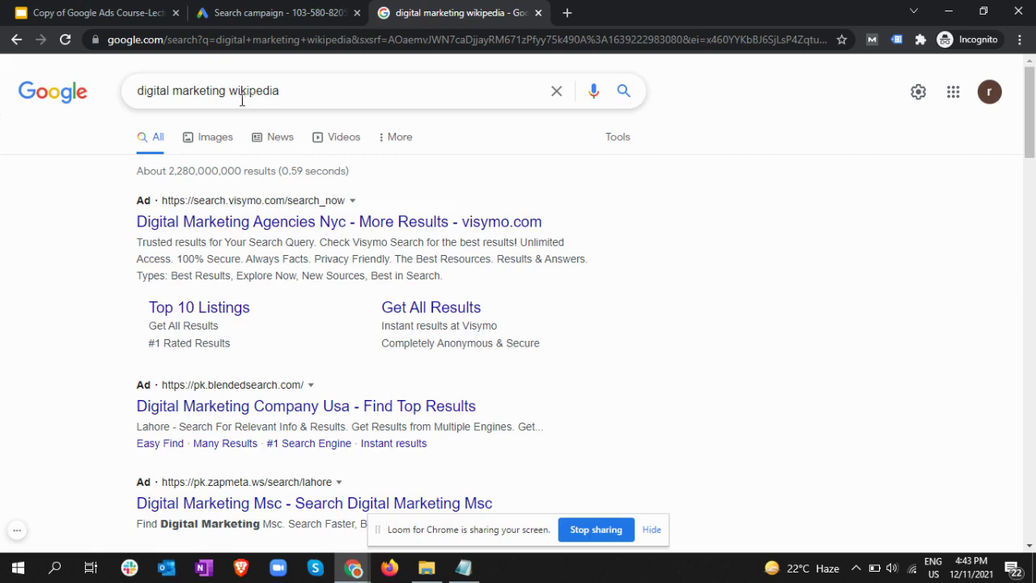
pyautogui.scroll(-2, 348, 293)
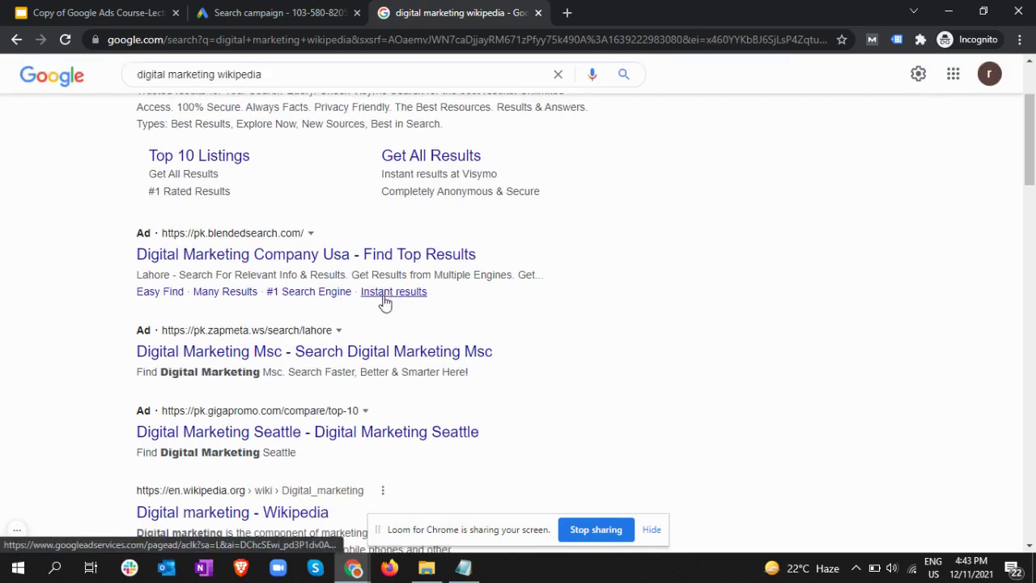
pyautogui.scroll(-2, 385, 301)
pyautogui.click(251, 365)
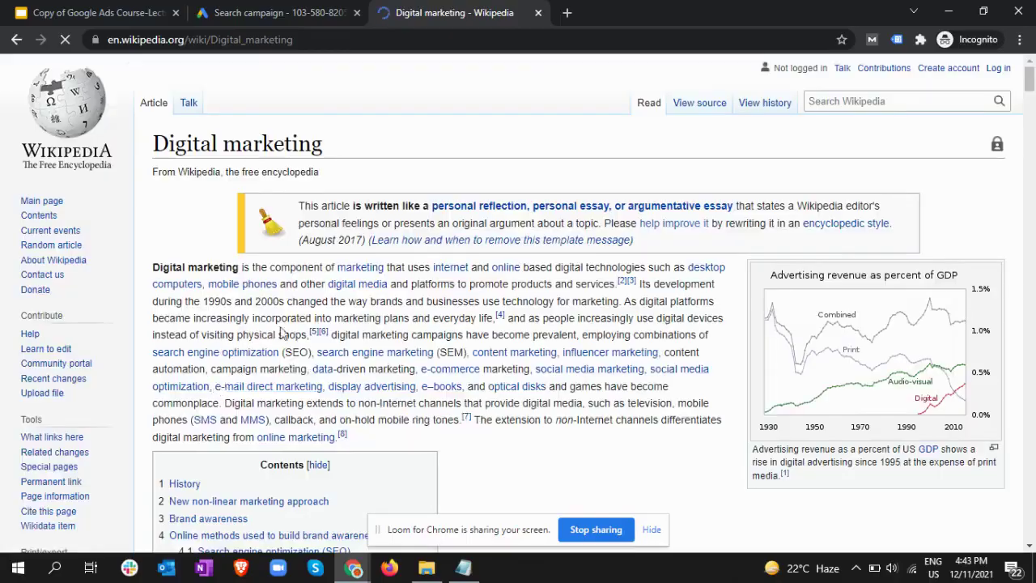
# Skim the Digital marketing article, then use its copied URL to replace the Pinterest URL in the campaign's audience segment search
pyautogui.scroll(-6, 615, 215)
pyautogui.scroll(-6, 615, 215)
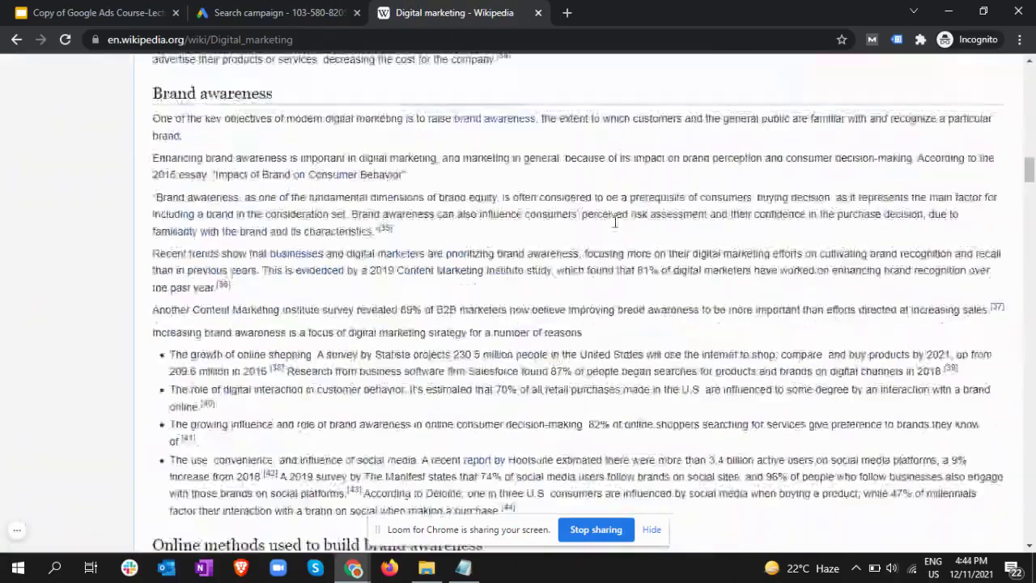
pyautogui.scroll(10, 613, 234)
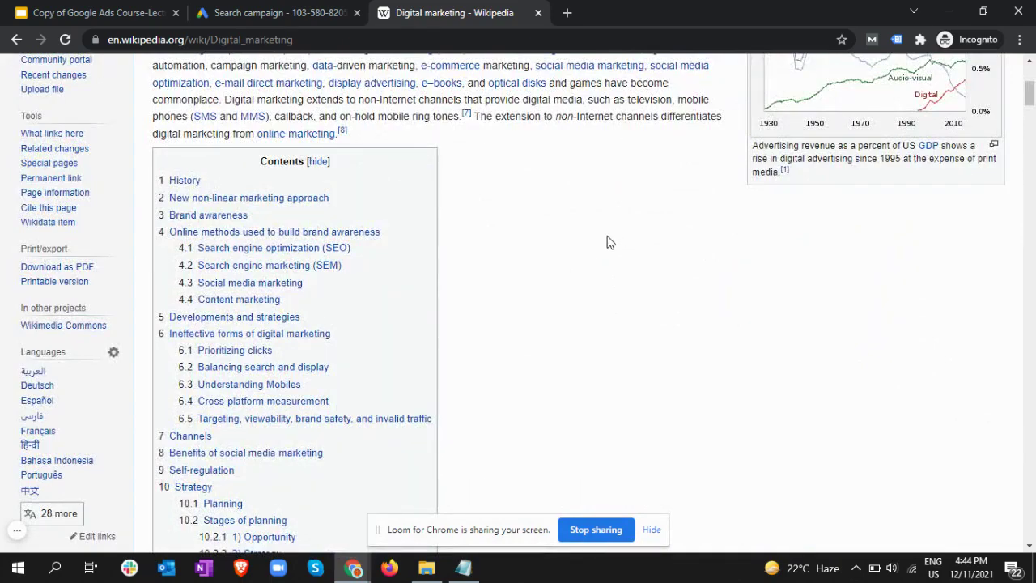
pyautogui.scroll(-3, 612, 243)
pyautogui.scroll(7, 620, 242)
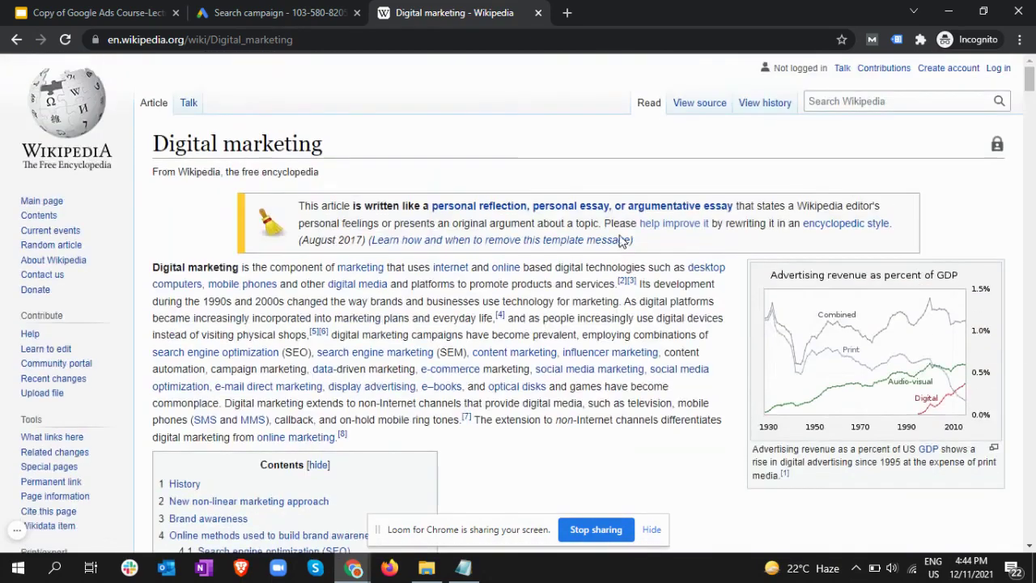
pyautogui.click(347, 41)
pyautogui.hotkey('ctrl', 'c')
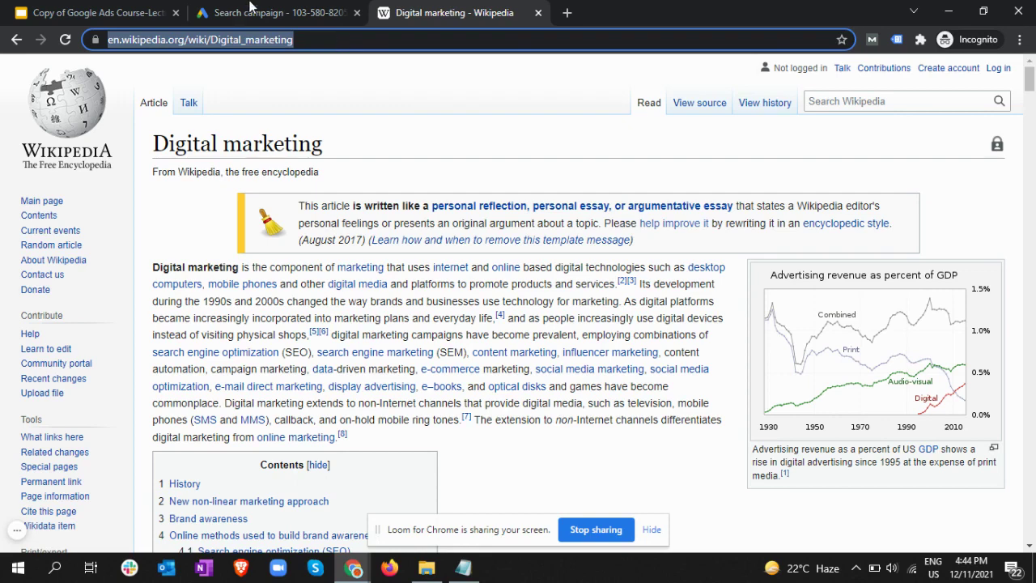
pyautogui.click(252, 9)
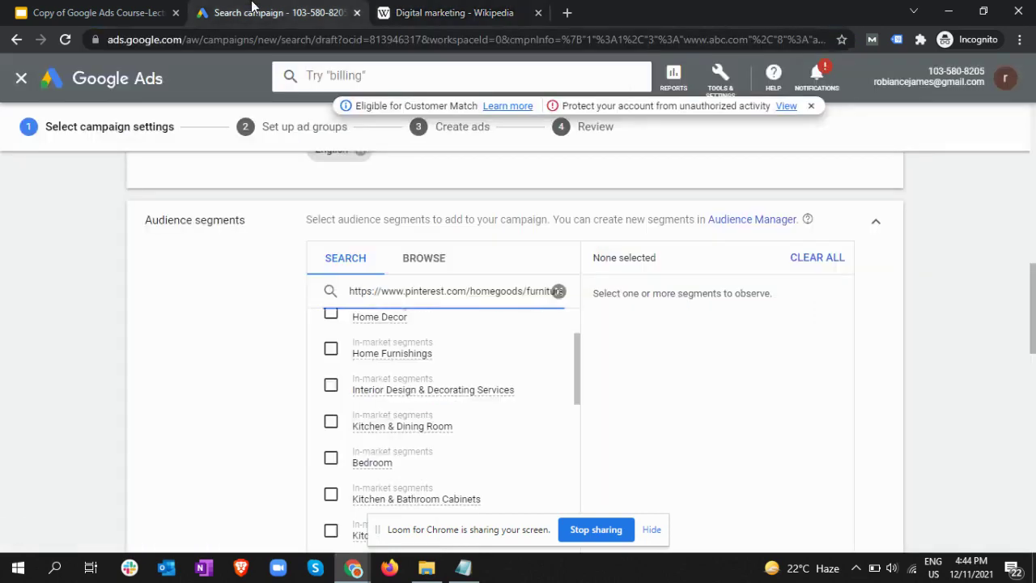
pyautogui.tripleClick(377, 290)
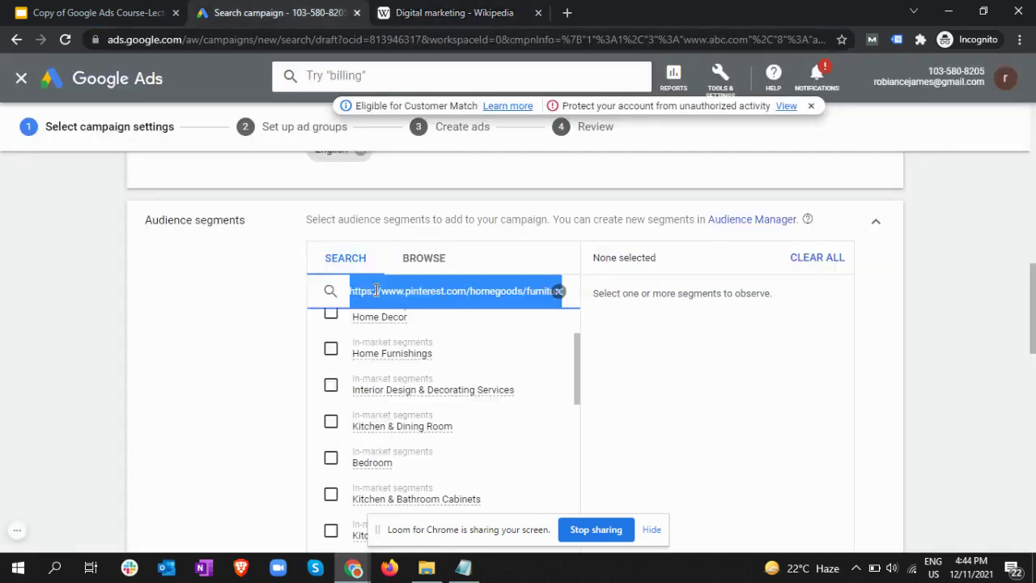
pyautogui.hotkey('ctrl', 'v')
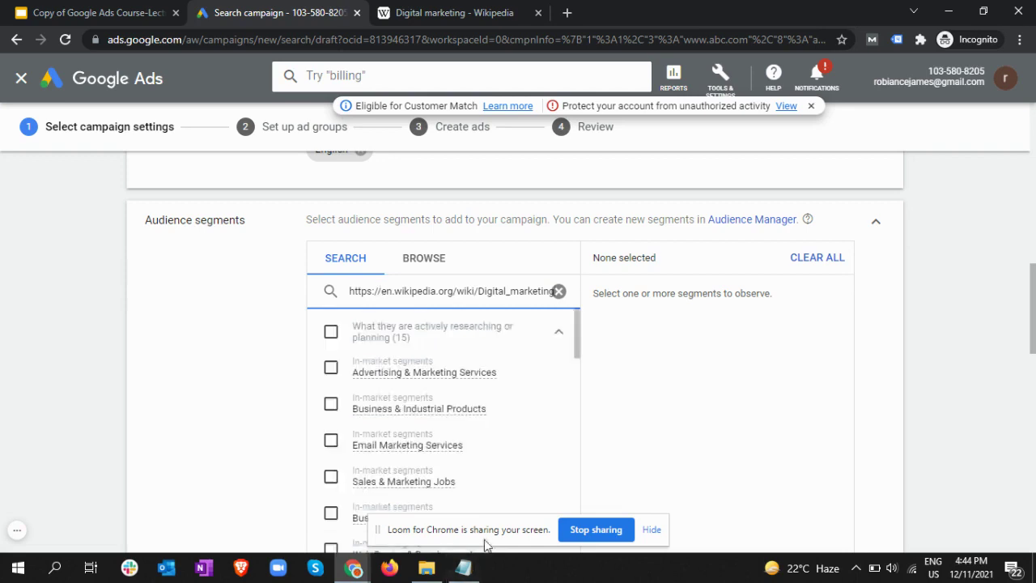
# Review the in-market segments suggested for the Wikipedia Digital marketing URL, checking back against the article
pyautogui.scroll(-1, 704, 330)
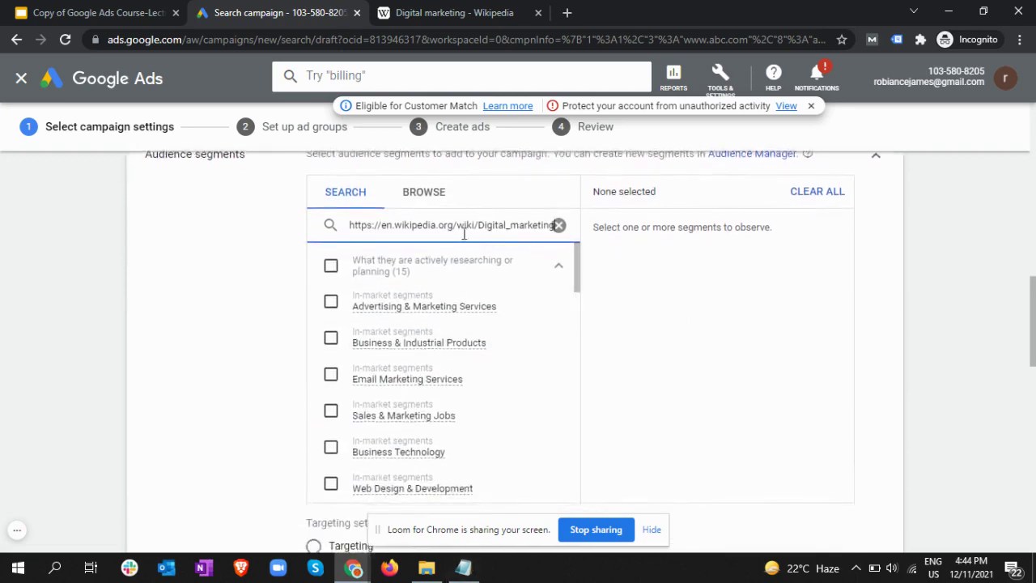
pyautogui.click(431, 13)
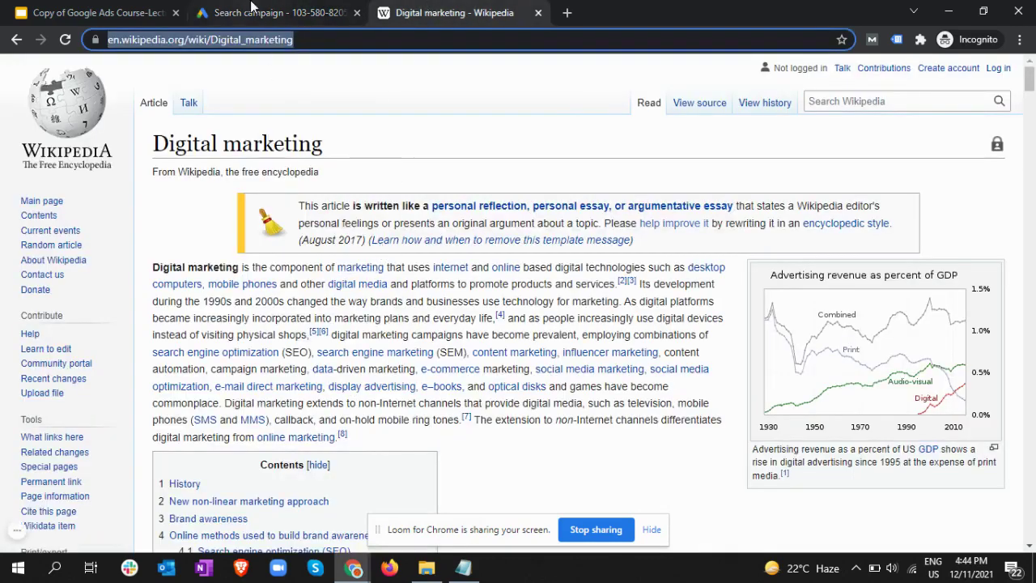
pyautogui.click(251, 10)
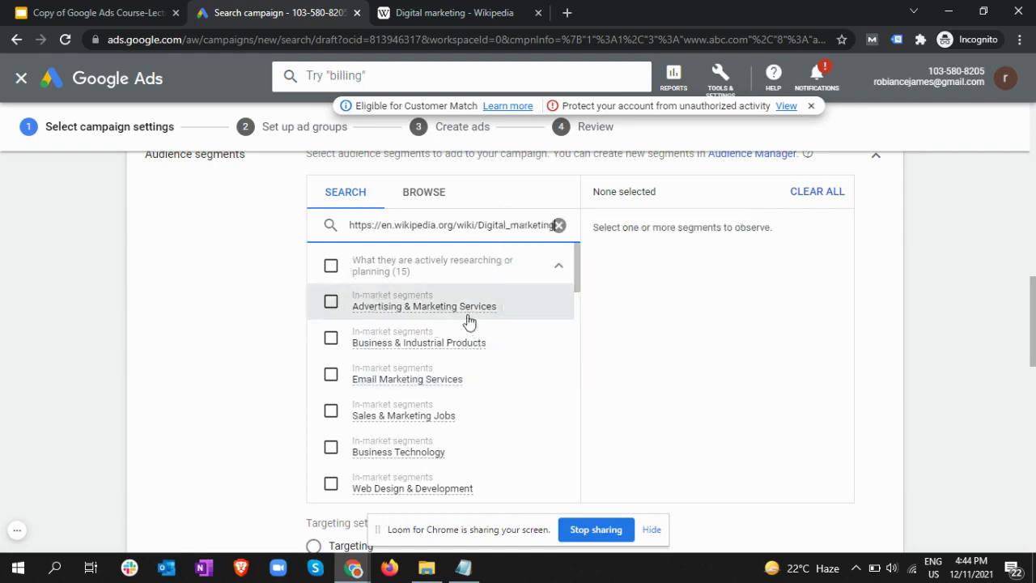
pyautogui.moveTo(387, 311)
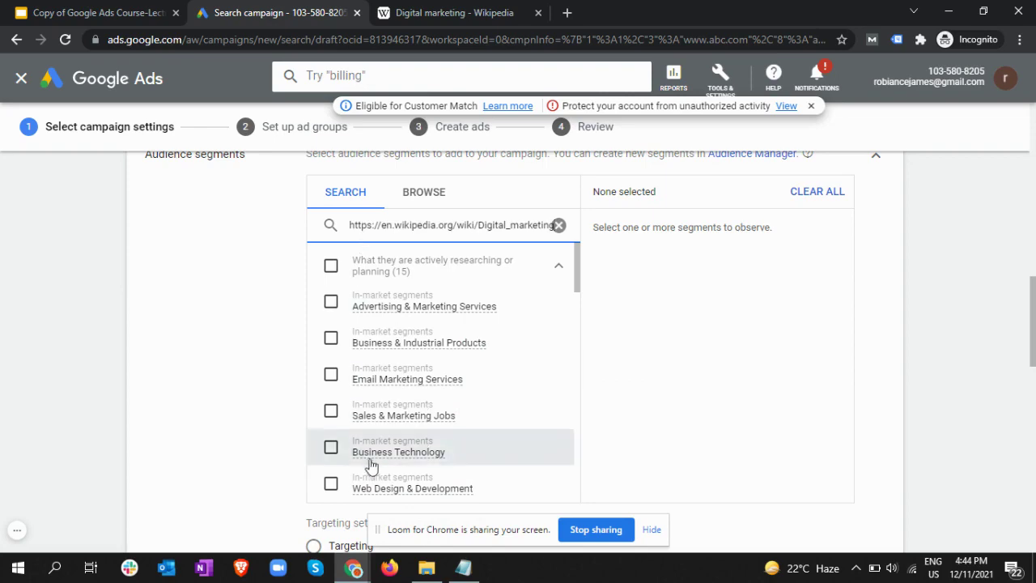
# Go back from the Wikipedia article to Google, search for "digital marketing pinterest" and open GillespieHall's digital marketing Pinterest page
pyautogui.click(428, 9)
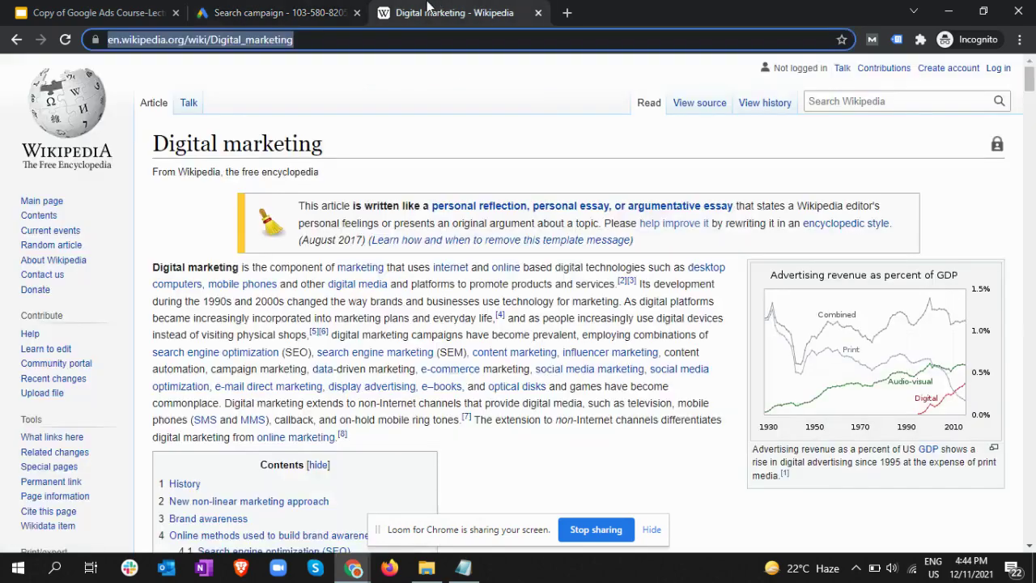
pyautogui.click(15, 40)
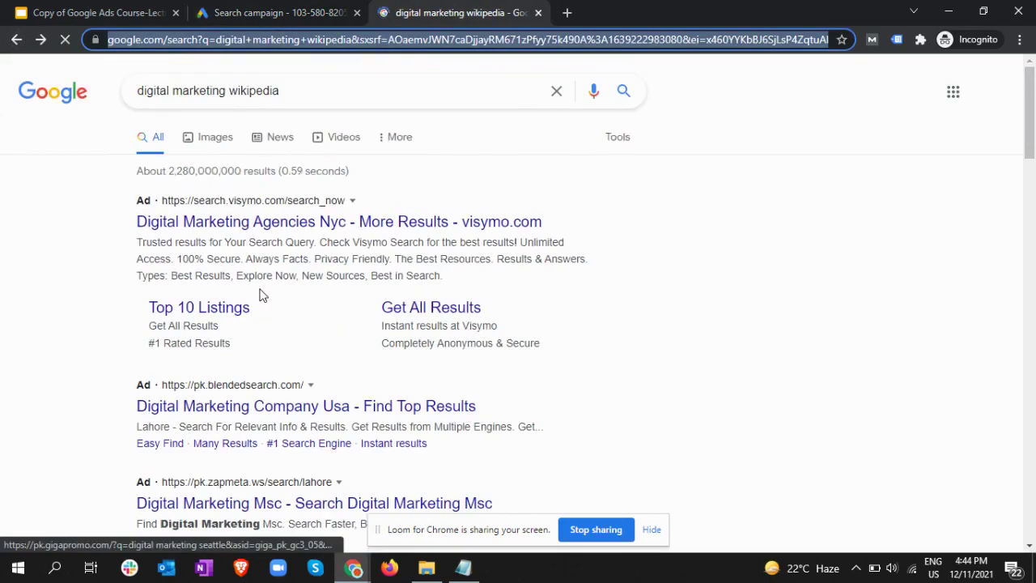
pyautogui.doubleClick(231, 88)
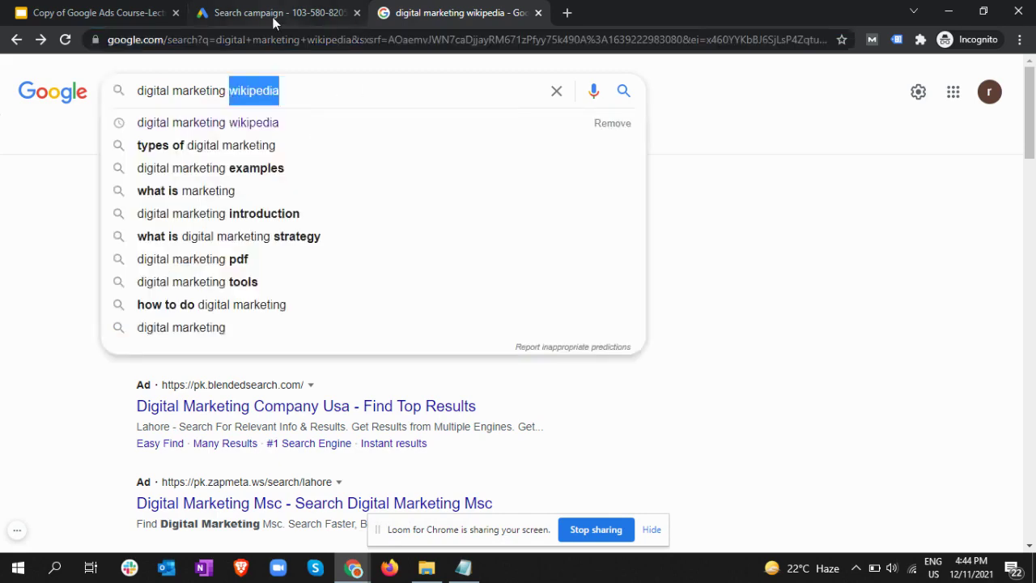
pyautogui.write('pinte')
pyautogui.press('Down')
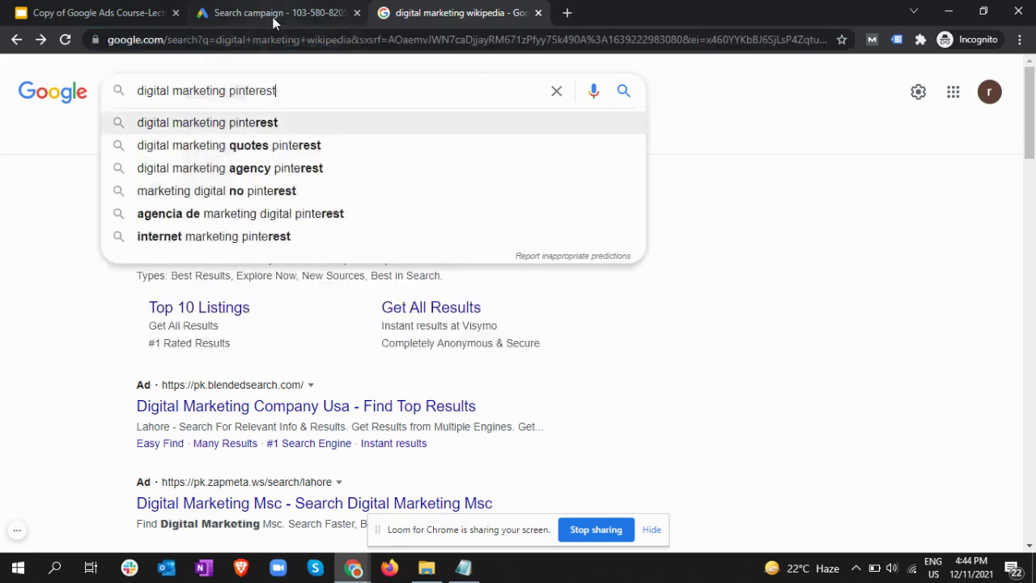
pyautogui.press('Return')
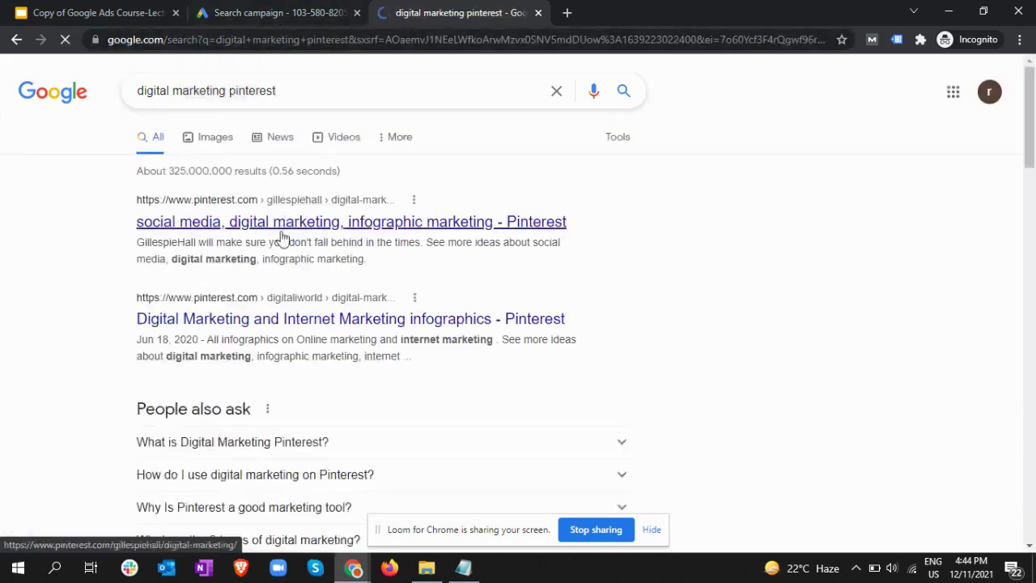
pyautogui.click(243, 221)
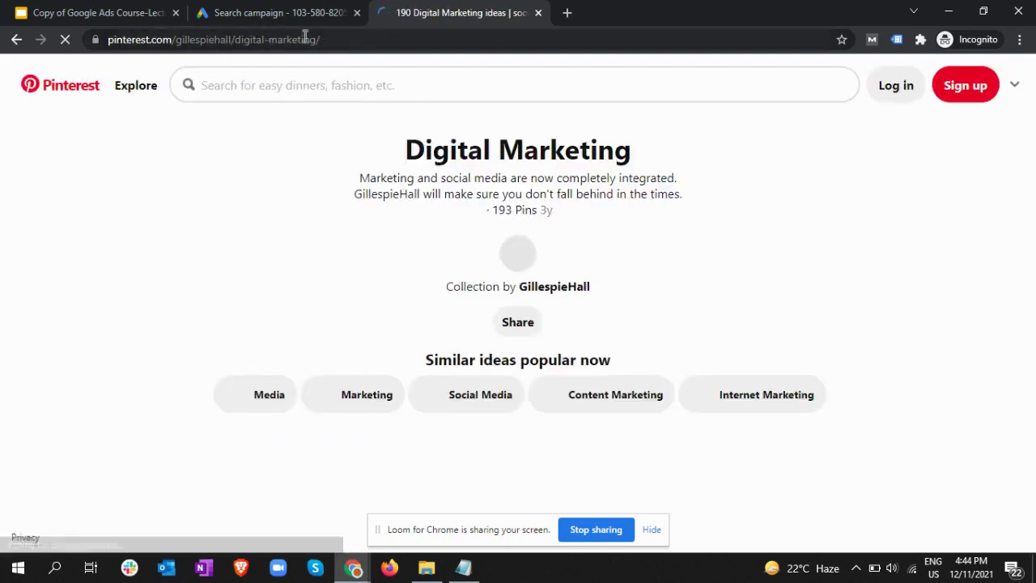
# Copy the GillespieHall Pinterest page's URL and search the campaign's audience segments with it in place of the Wikipedia URL
pyautogui.click(340, 36)
pyautogui.hotkey('ctrl', 'c')
pyautogui.click(267, 12)
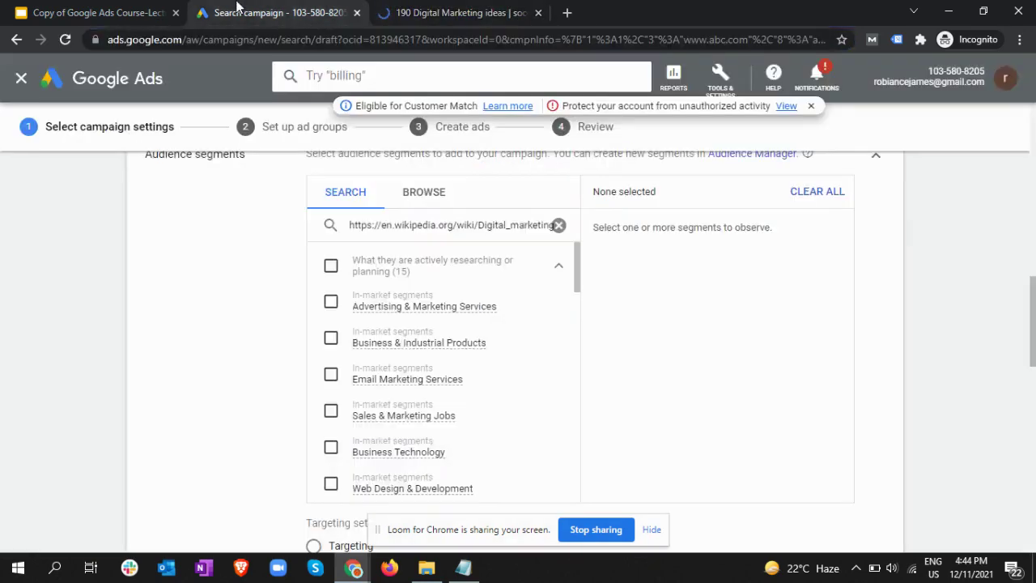
pyautogui.tripleClick(436, 232)
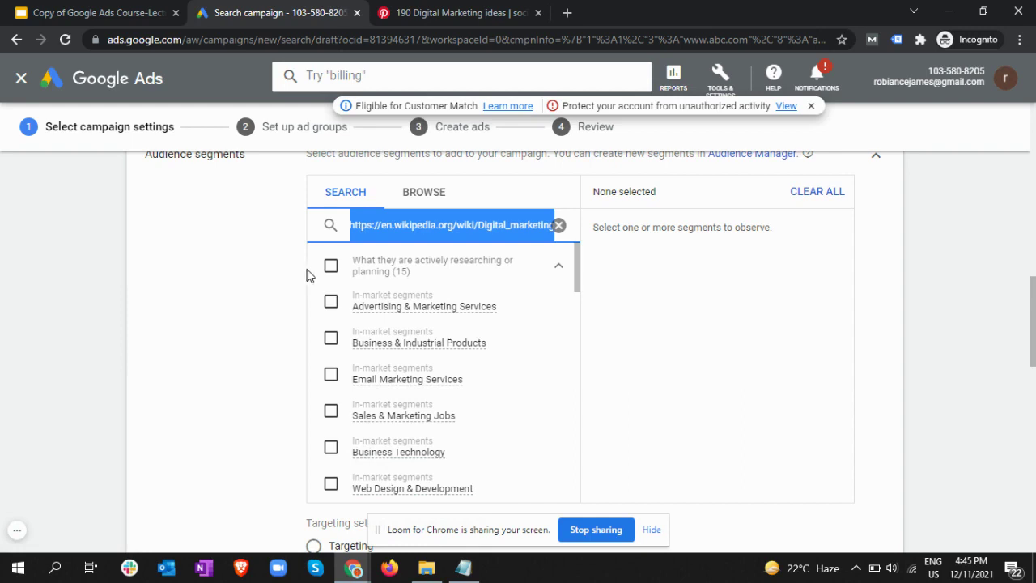
pyautogui.hotkey('ctrl', 'v')
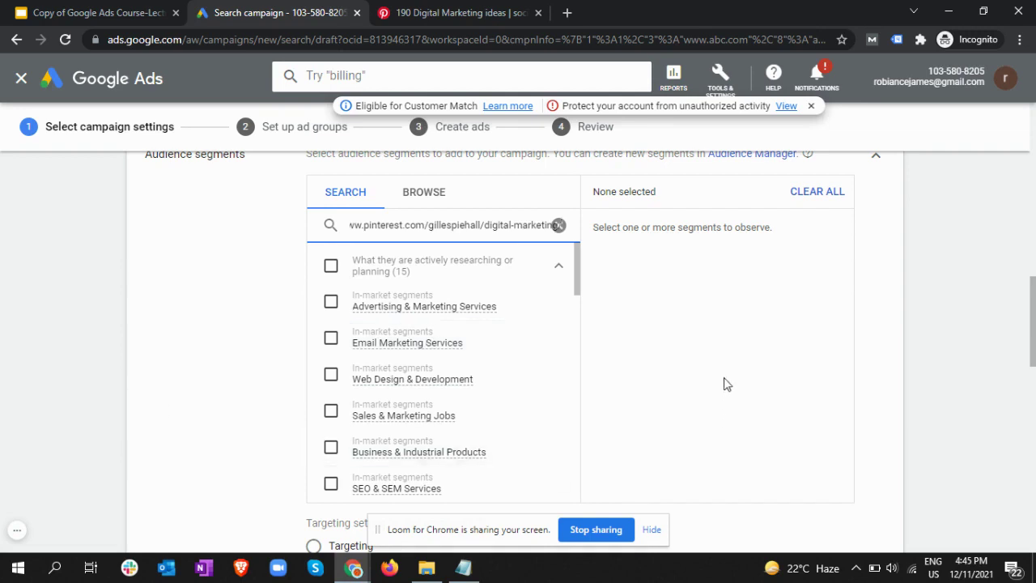
# Change the audience segments' targeting setting for this campaign to Targeting
pyautogui.scroll(-2, 723, 368)
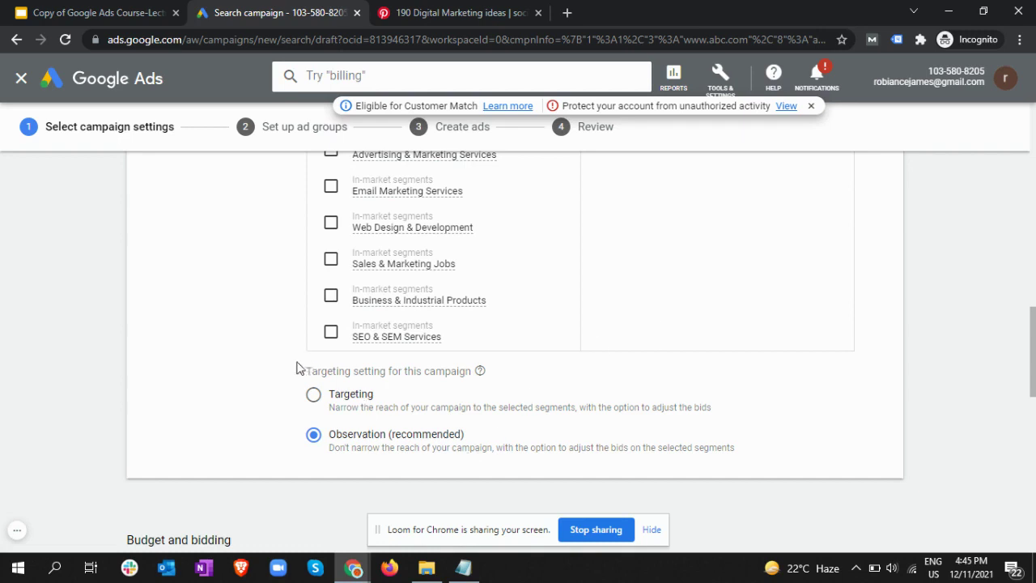
pyautogui.click(313, 398)
pyautogui.scroll(2, 646, 312)
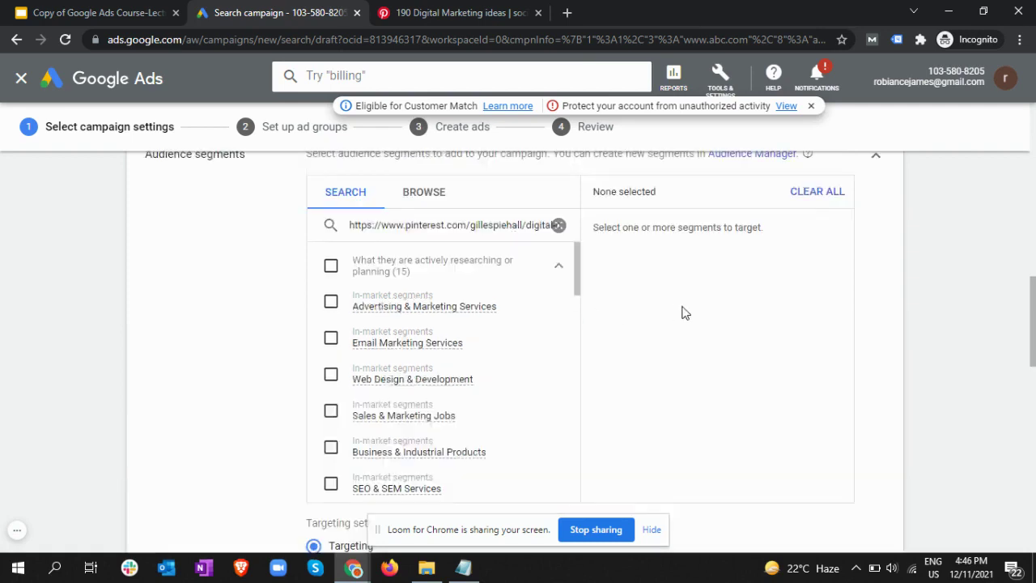
# Add the in-market segments Advertising & Marketing Services and Email Marketing Services to the campaign, and check the selection and targeting setting
pyautogui.click(431, 195)
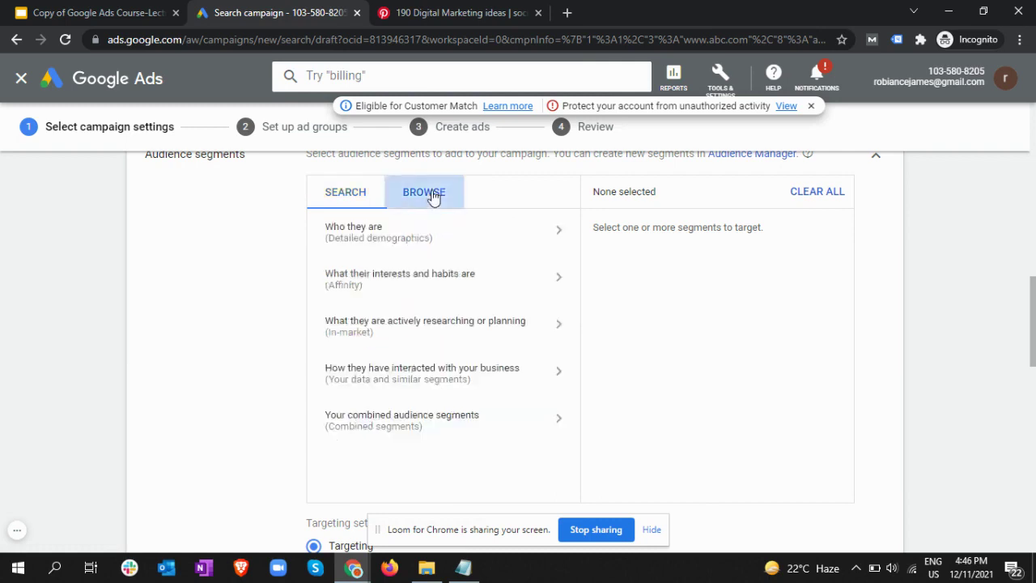
pyautogui.click(354, 192)
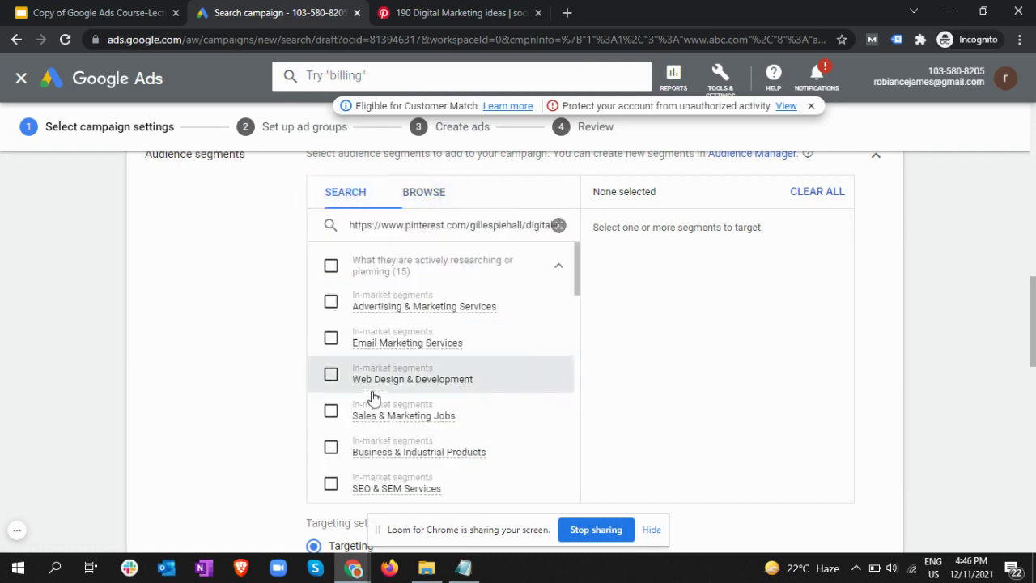
pyautogui.click(330, 302)
pyautogui.click(331, 338)
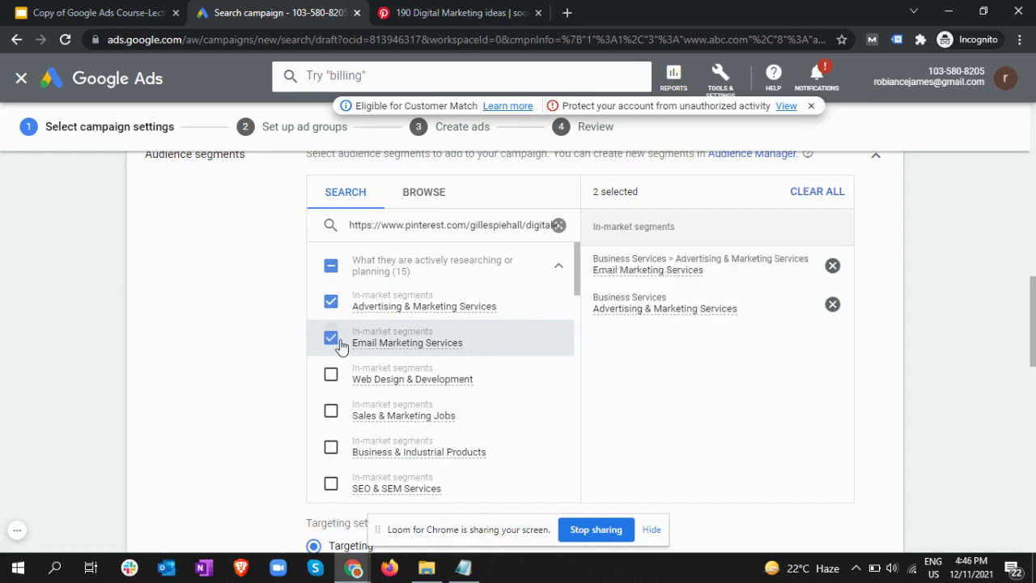
pyautogui.scroll(-2, 809, 416)
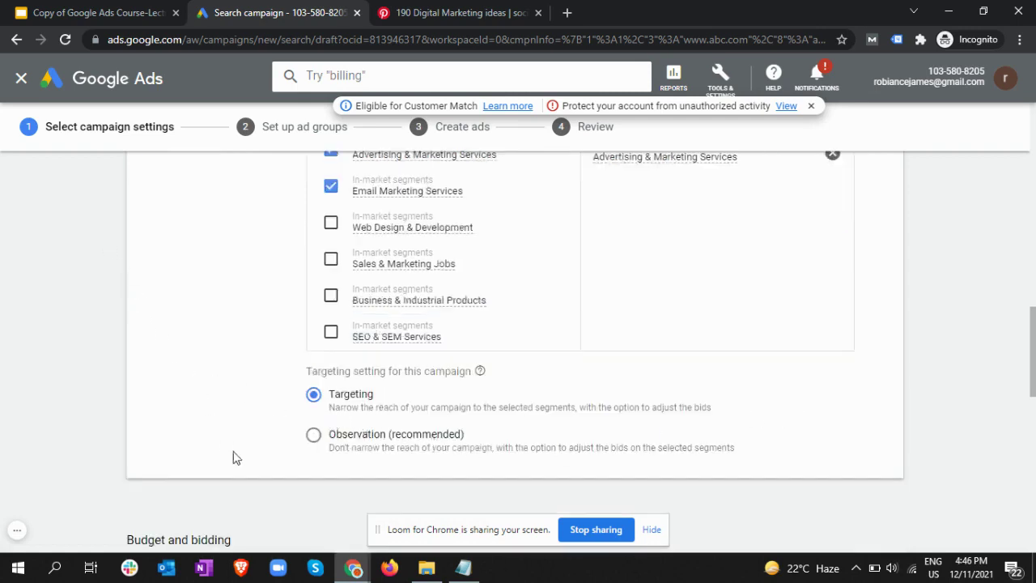
pyautogui.scroll(2, 624, 446)
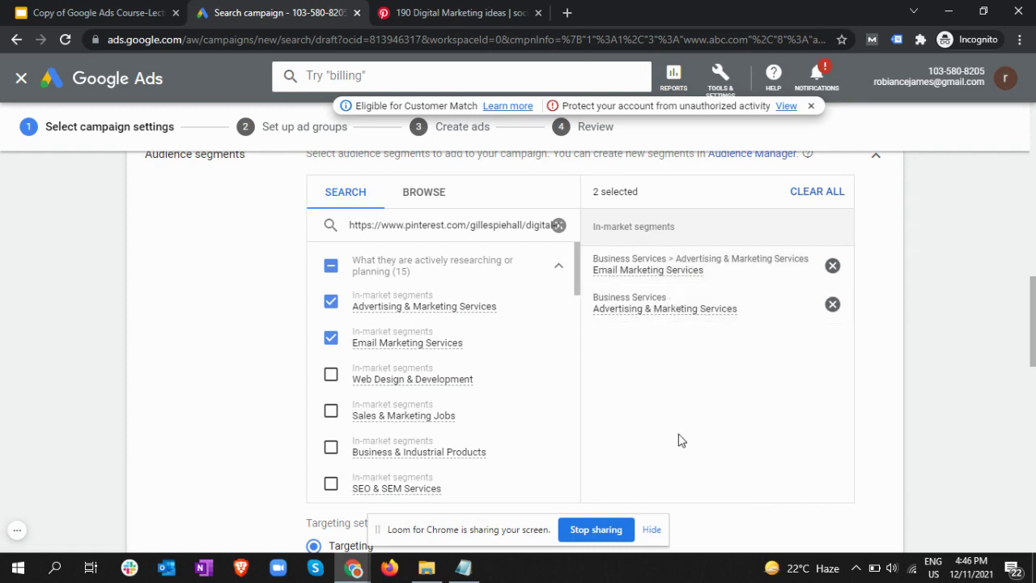
# Set the audience segments' targeting setting for this campaign to Observation (recommended) and review it alongside the selected in-market segments
pyautogui.scroll(-2, 709, 391)
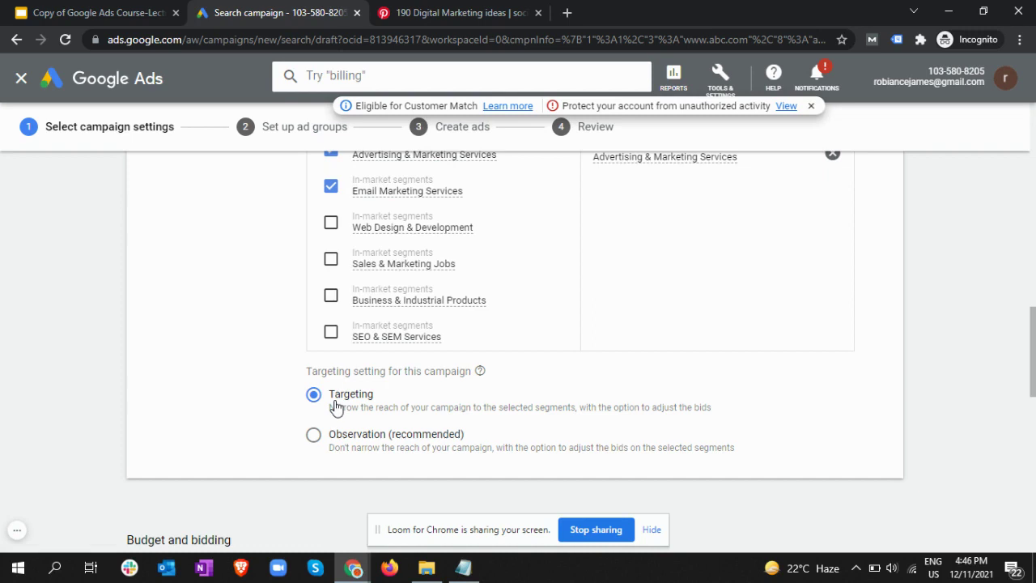
pyautogui.click(317, 444)
pyautogui.scroll(2, 788, 330)
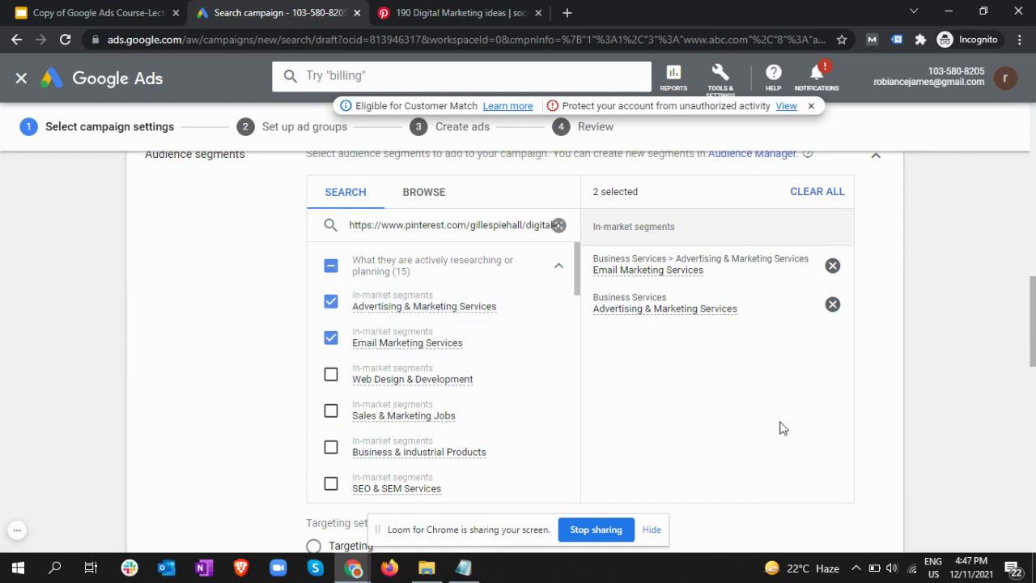
pyautogui.scroll(-2, 631, 401)
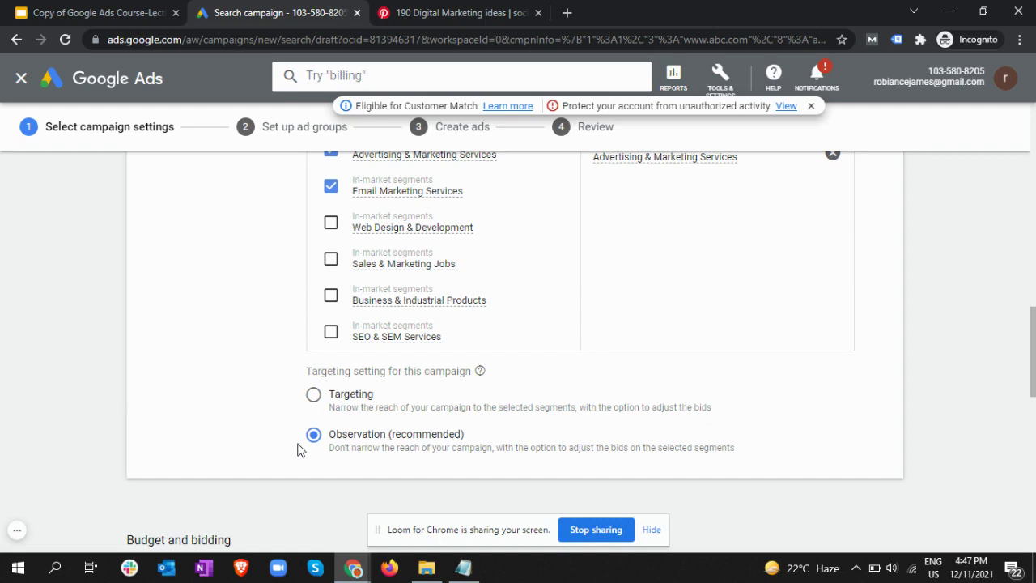
pyautogui.scroll(2, 297, 450)
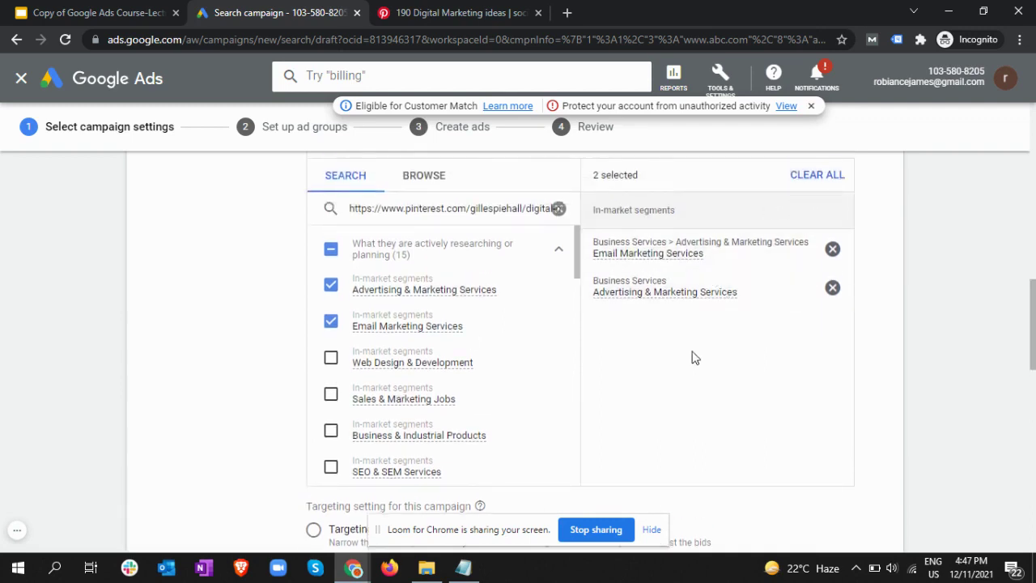
pyautogui.scroll(-2, 693, 358)
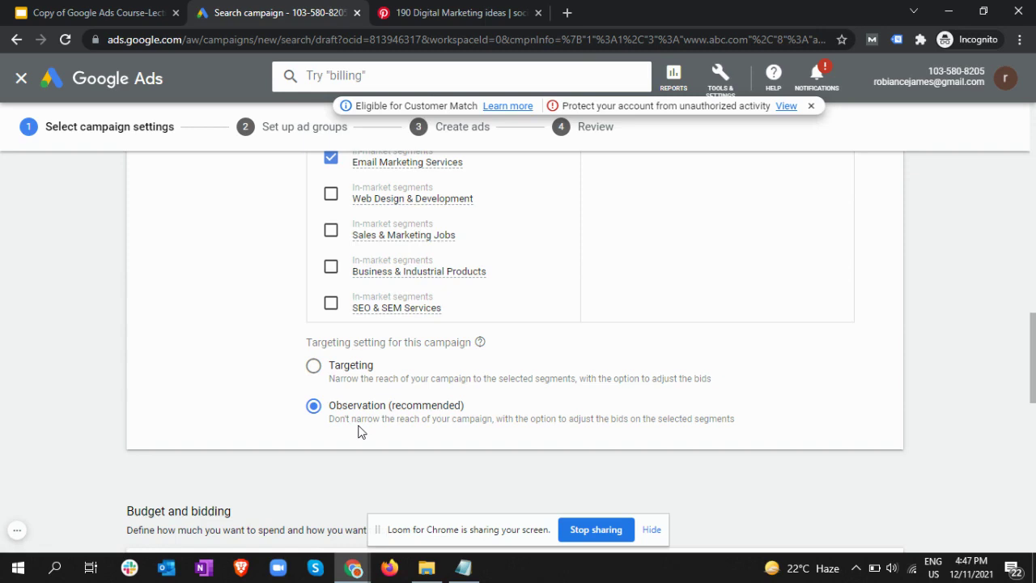
pyautogui.scroll(2, 361, 431)
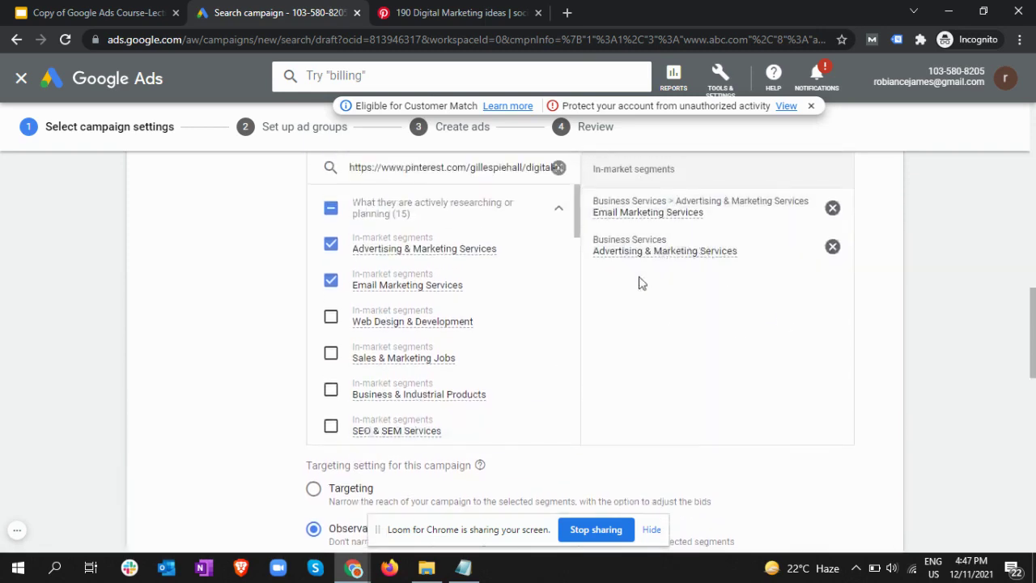
pyautogui.scroll(-2, 650, 351)
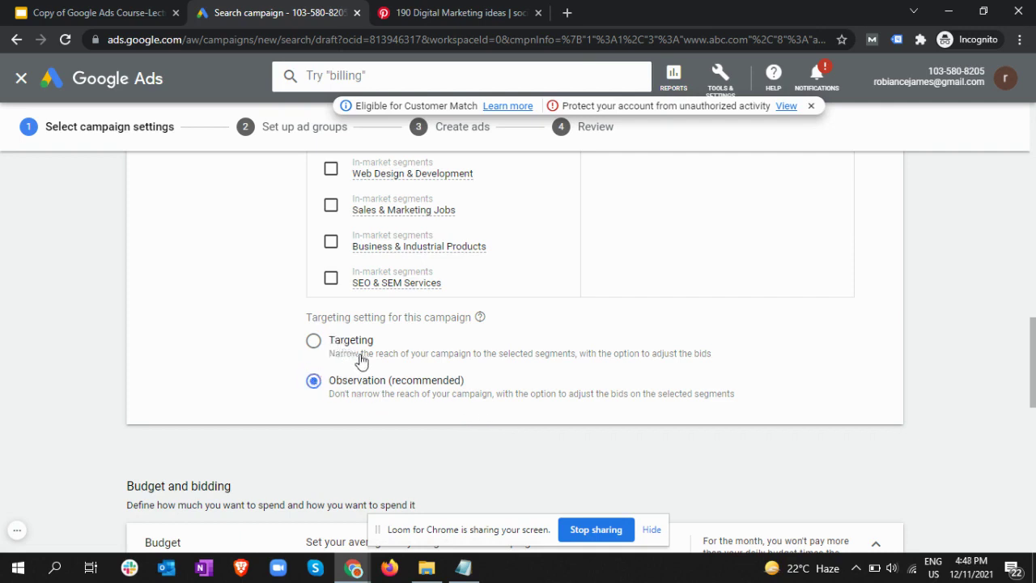
# Switch the campaign's targeting setting to Targeting and back to Observation (recommended)
pyautogui.click(313, 341)
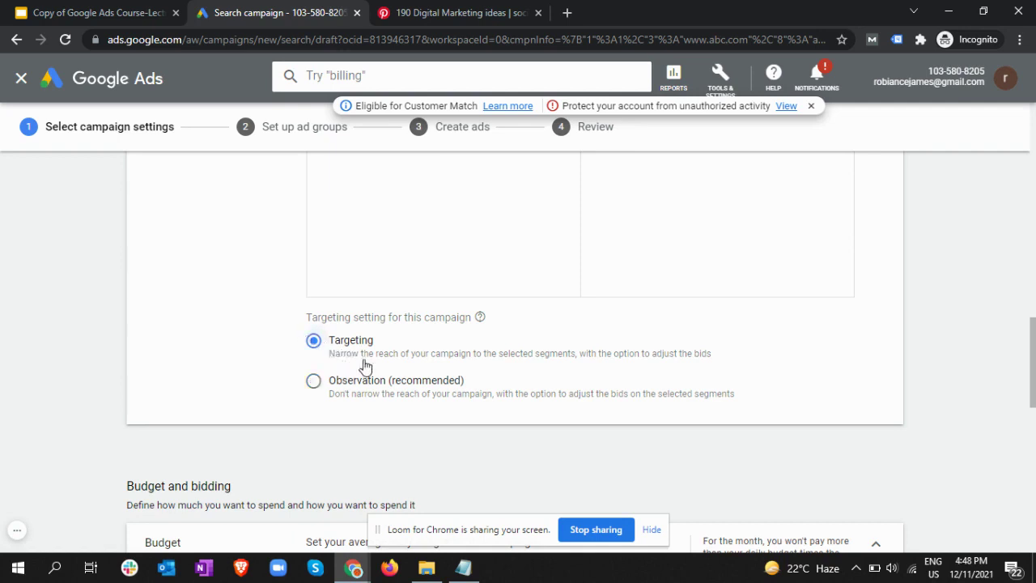
pyautogui.click(313, 381)
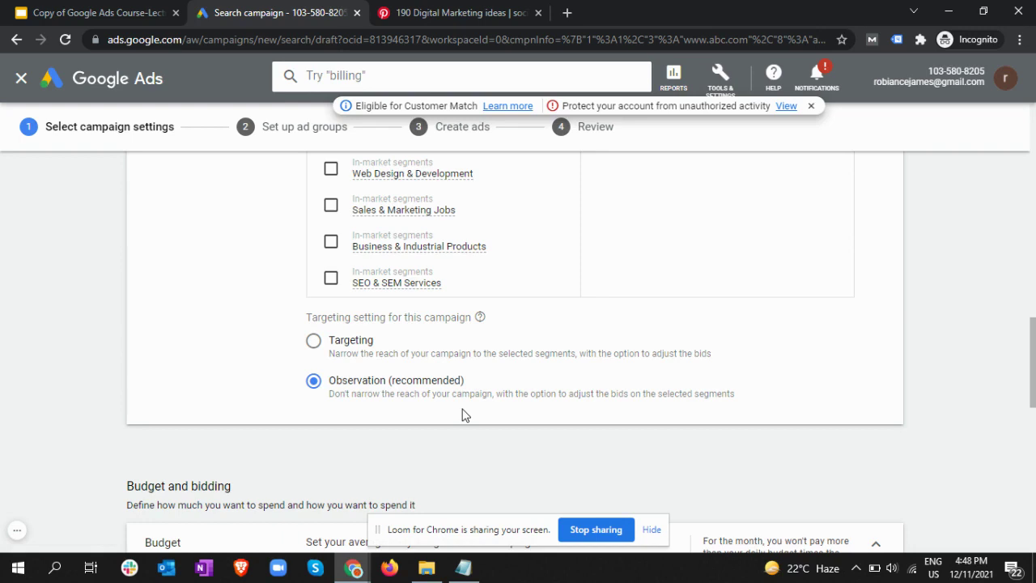
pyautogui.scroll(-2, 465, 415)
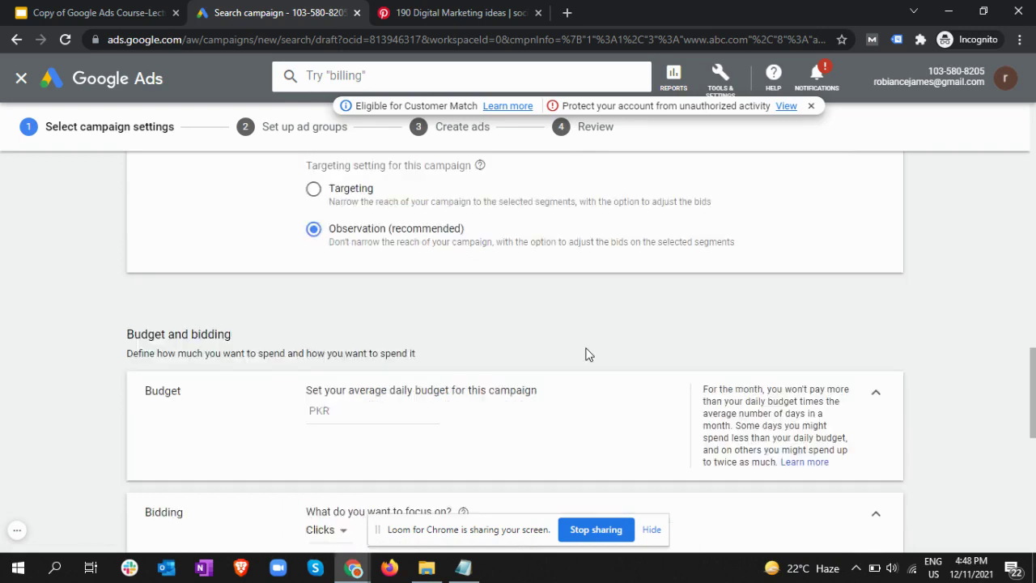